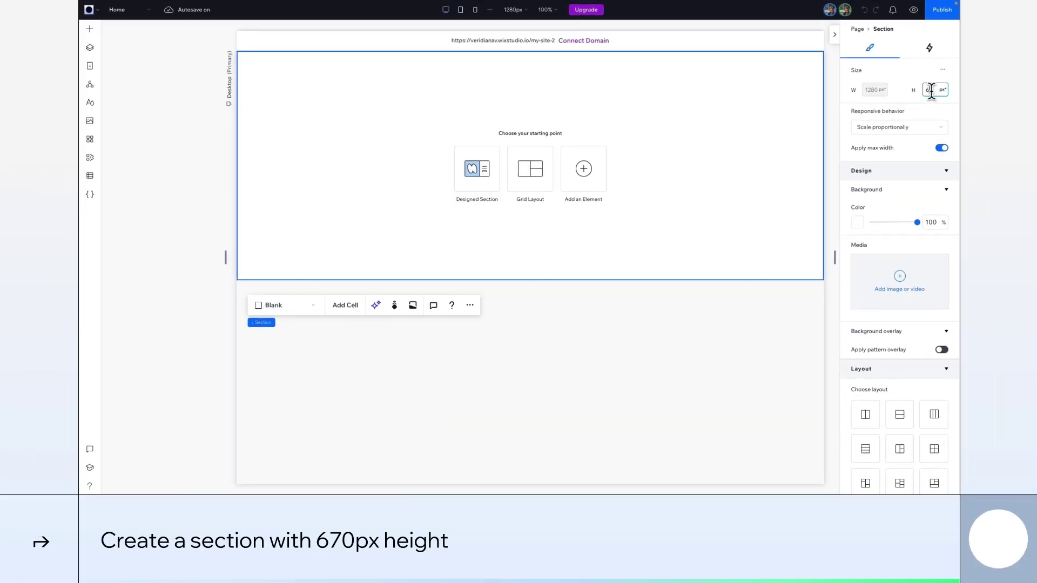
- Set the section height to 670 px and add a Video Box playing video-background.mp4
{"action": "key", "text": "Return"}
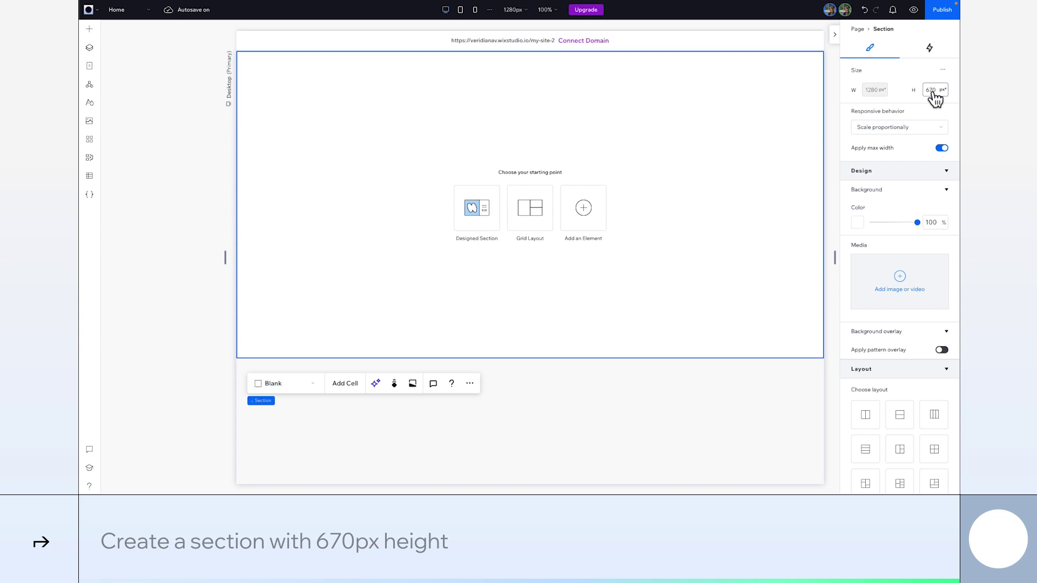
{"action": "left_click", "coordinate": [89, 30]}
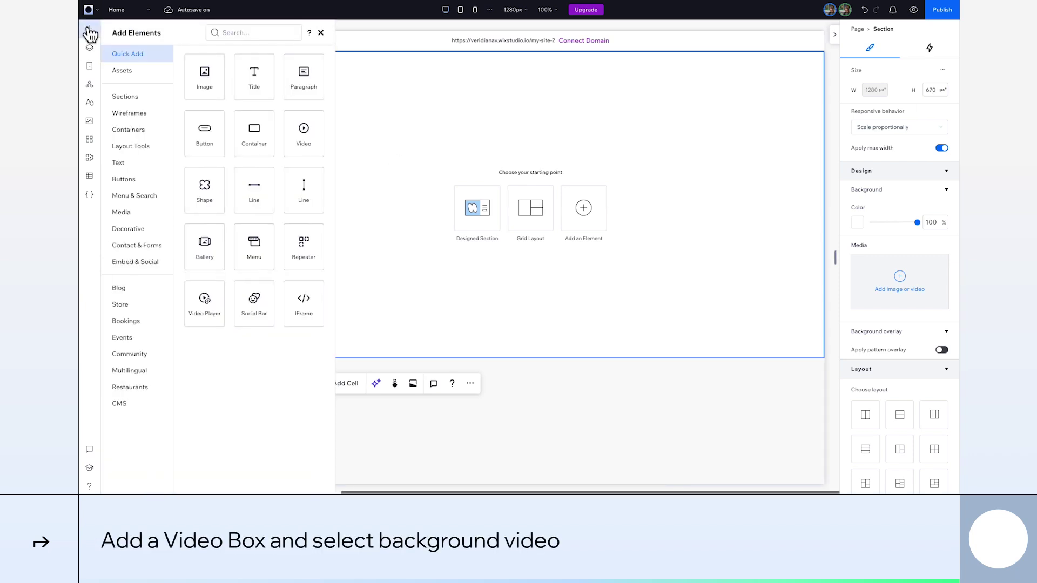
{"action": "left_click", "coordinate": [139, 216]}
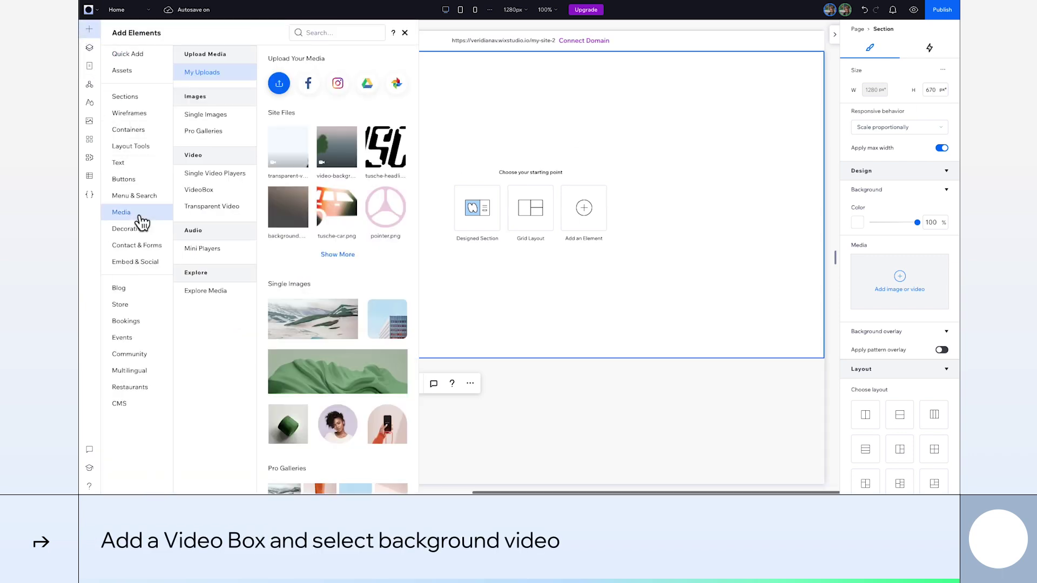
{"action": "left_click", "coordinate": [215, 195]}
{"action": "left_click_drag", "start_coordinate": [346, 176], "coordinate": [597, 192]}
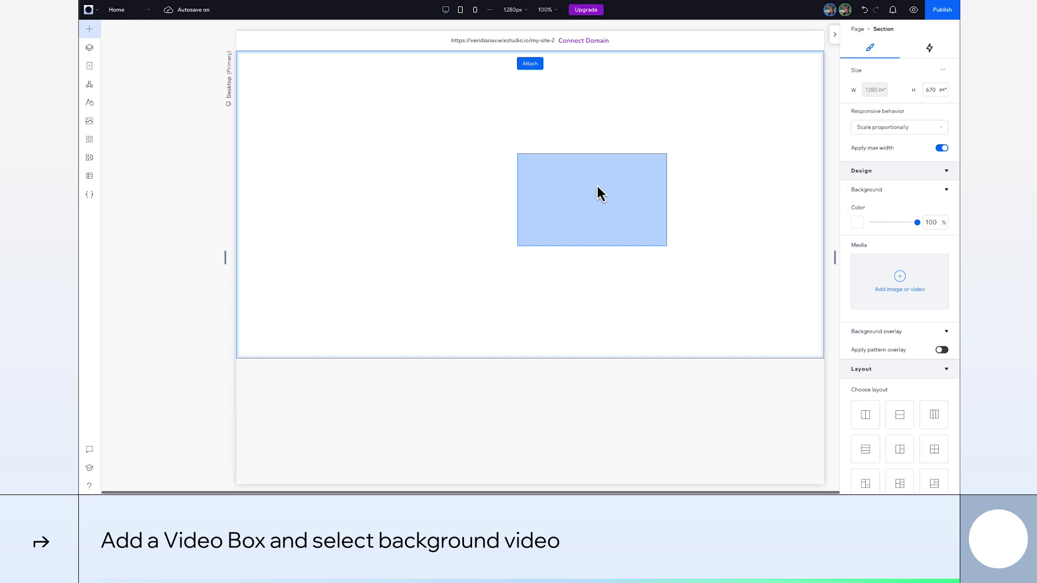
{"action": "left_click", "coordinate": [488, 122]}
{"action": "left_click", "coordinate": [176, 183]}
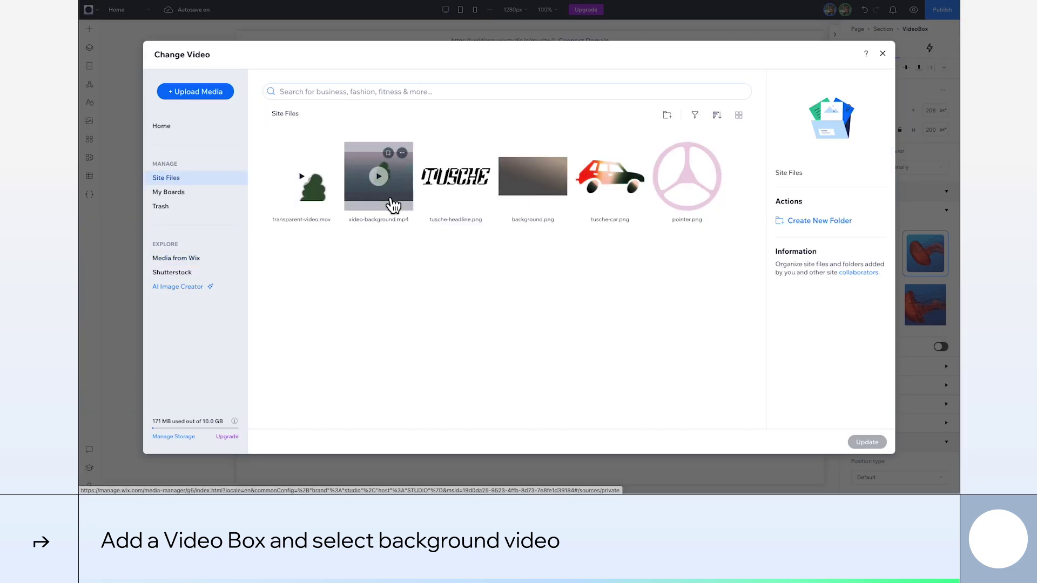
{"action": "left_click", "coordinate": [394, 200]}
- With advanced sizing on, size the video box to 100% width and 120% height
{"action": "left_click", "coordinate": [868, 444]}
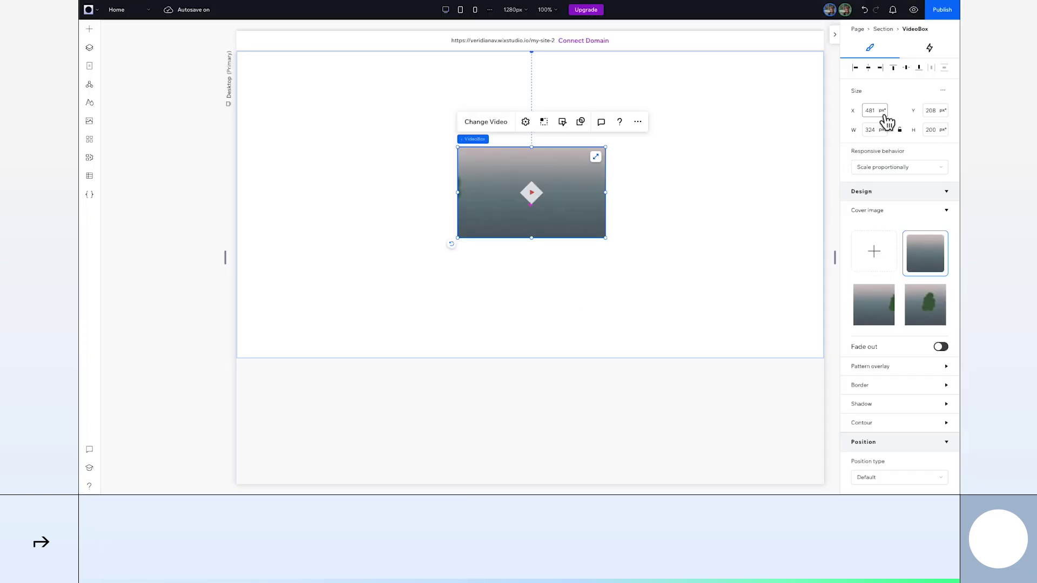
{"action": "left_click", "coordinate": [943, 91]}
{"action": "left_click", "coordinate": [919, 97]}
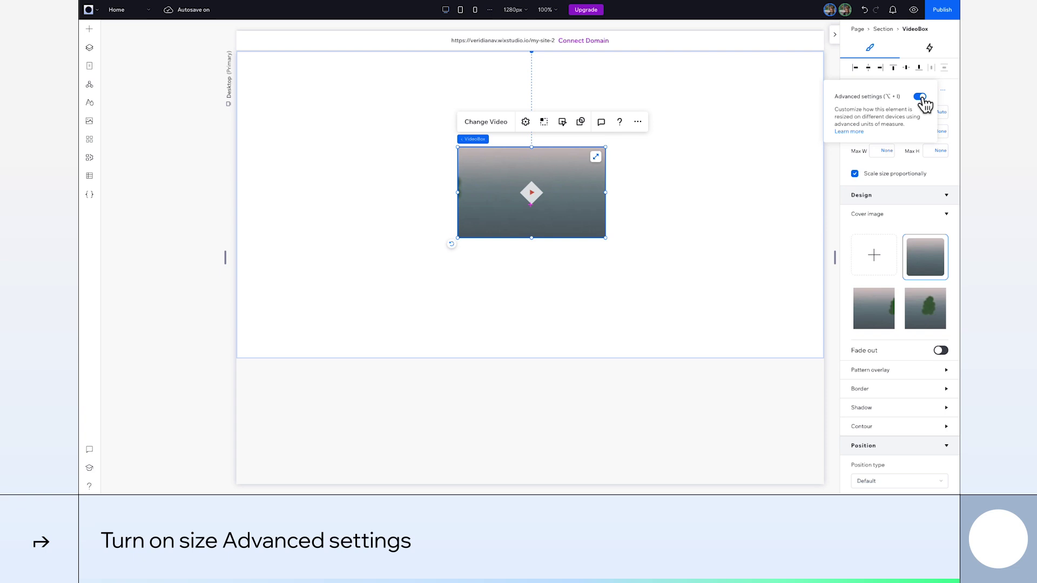
{"action": "left_click", "coordinate": [878, 112]}
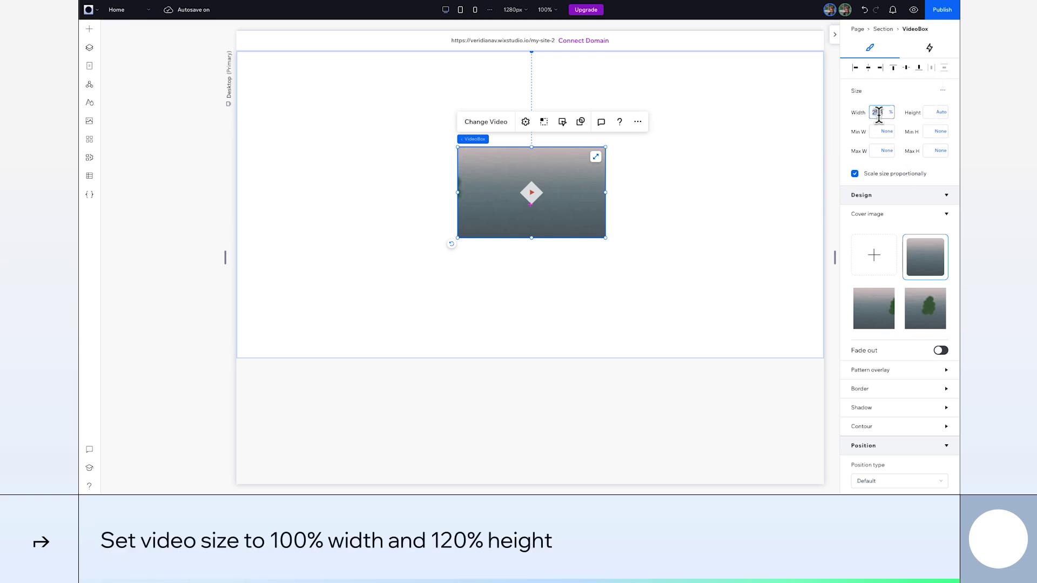
{"action": "type", "text": "100"}
{"action": "key", "text": "Tab"}
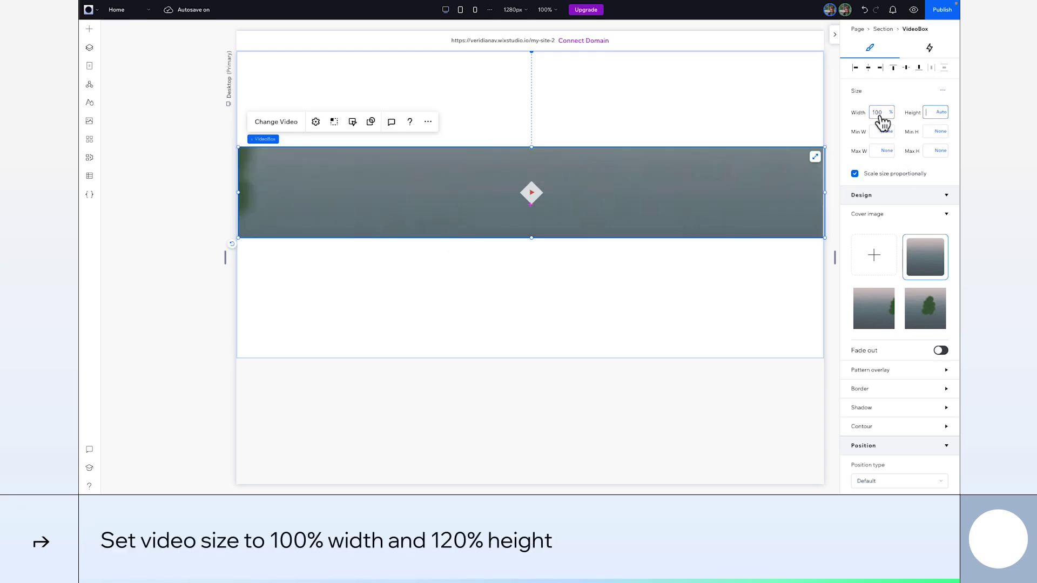
{"action": "type", "text": "120"}
{"action": "key", "text": "Return"}
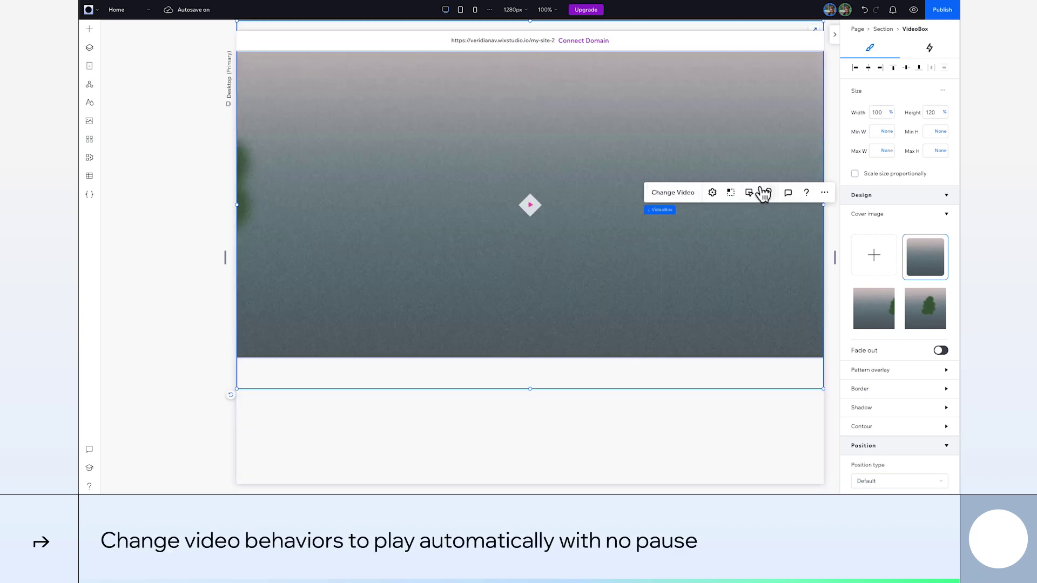
- Set the video's playback to start automatically and never pause
{"action": "left_click", "coordinate": [750, 193]}
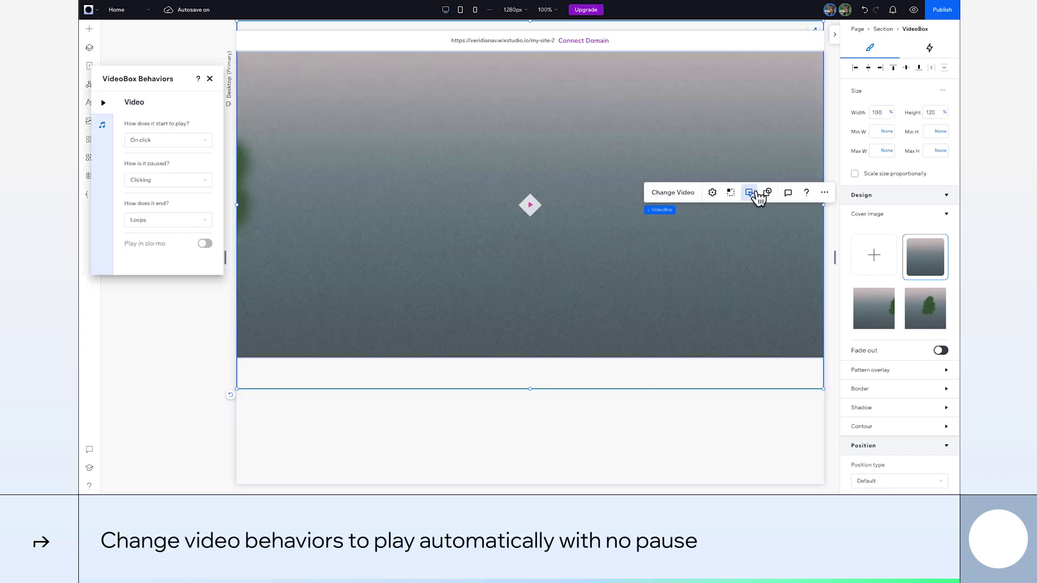
{"action": "left_click", "coordinate": [187, 144]}
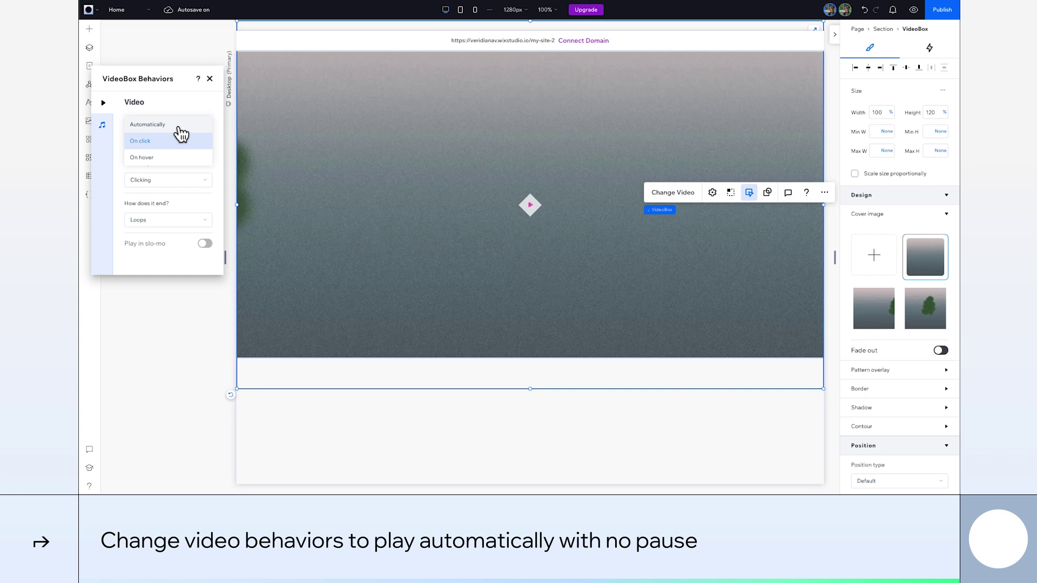
{"action": "left_click", "coordinate": [179, 133]}
{"action": "left_click", "coordinate": [193, 185]}
{"action": "left_click", "coordinate": [192, 196]}
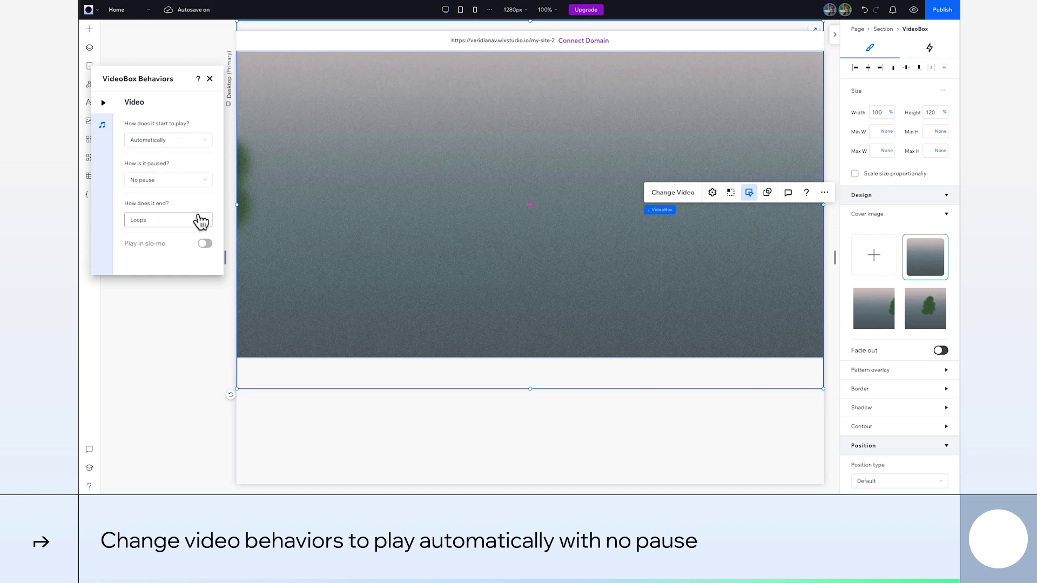
{"action": "left_click", "coordinate": [210, 78]}
- Place the uploaded TUSCHE headline image onto the section
{"action": "left_click", "coordinate": [94, 33]}
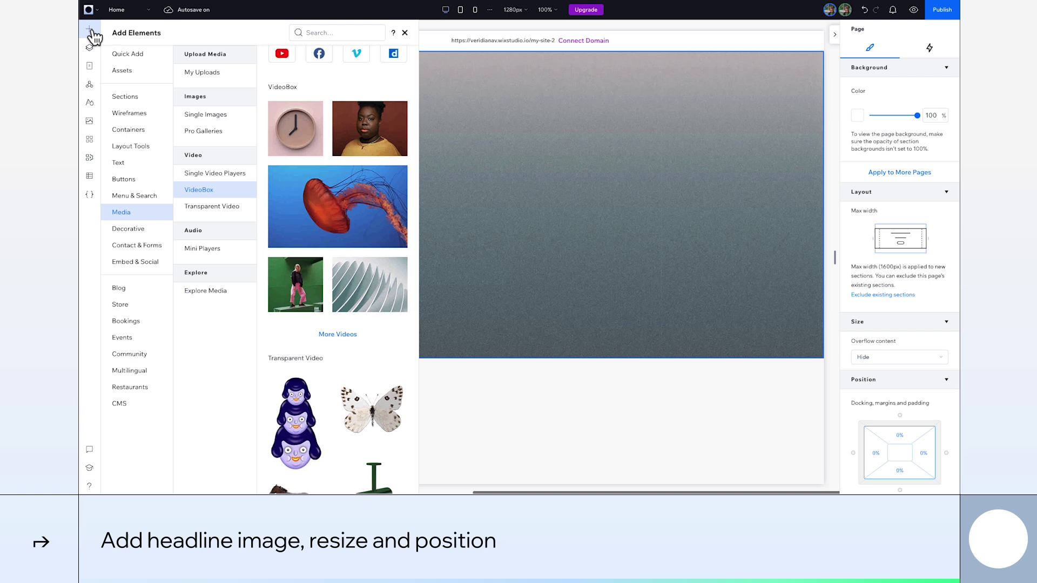
{"action": "left_click", "coordinate": [202, 72]}
{"action": "mouse_move", "coordinate": [382, 163]}
{"action": "left_click_drag", "start_coordinate": [383, 164], "coordinate": [498, 195]}
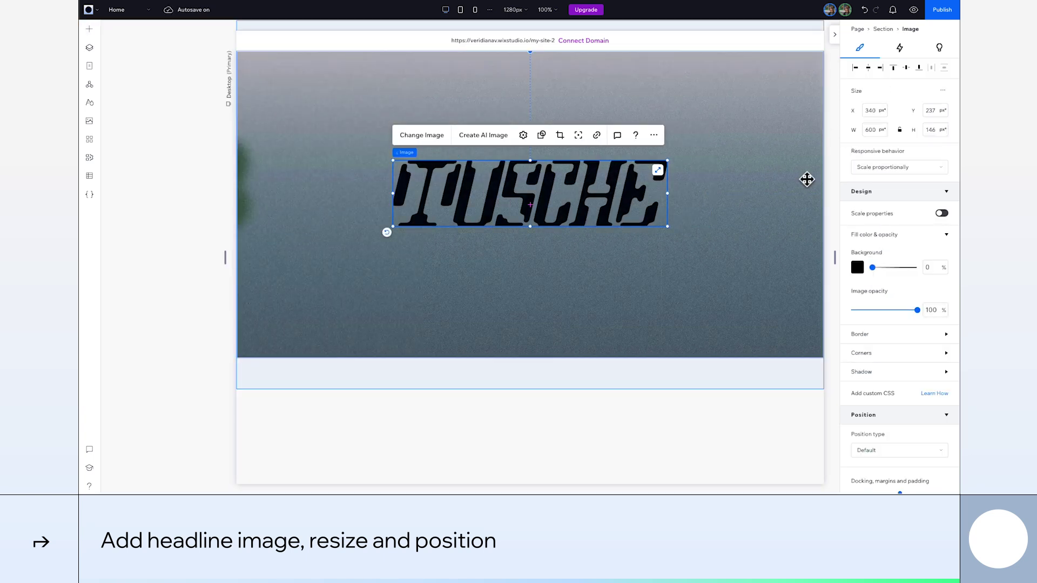
- Enlarge the headline to about 1134 px wide and centre it horizontally and vertically
{"action": "left_click_drag", "start_coordinate": [668, 226], "coordinate": [799, 258]}
{"action": "left_click_drag", "start_coordinate": [392, 160], "coordinate": [278, 133]}
{"action": "left_click", "coordinate": [868, 68]}
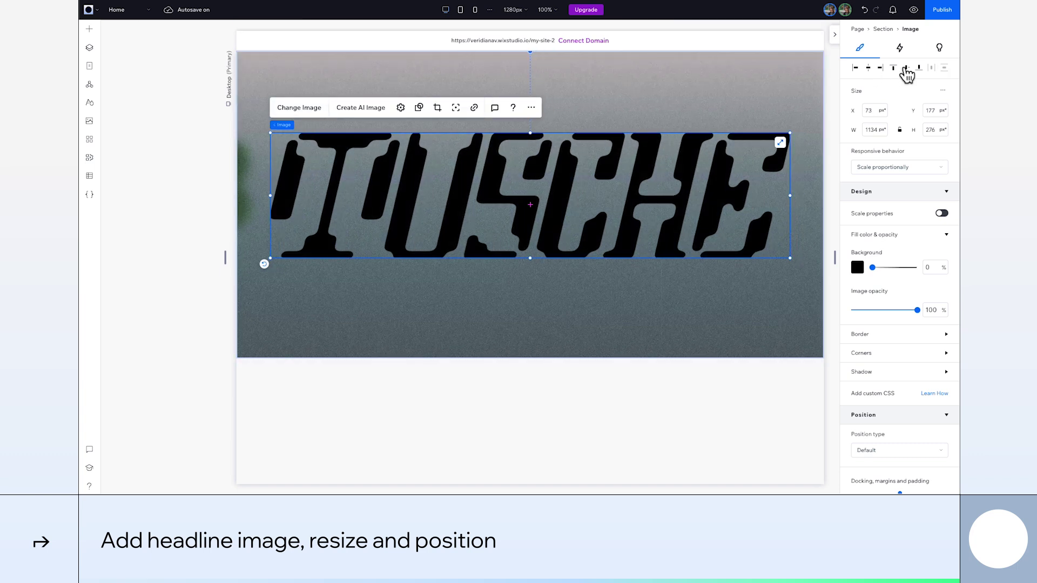
{"action": "left_click", "coordinate": [906, 67]}
{"action": "left_click", "coordinate": [212, 155]}
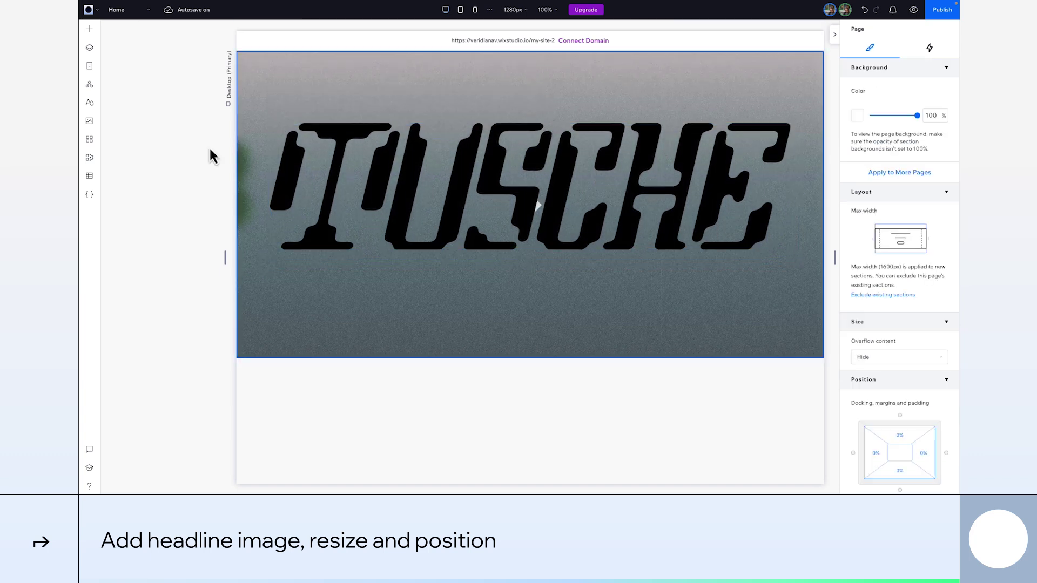
- Add a '→ PROJECTS' title text at the top, hugging its content, in Verdana
{"action": "left_click", "coordinate": [91, 31]}
{"action": "left_click_drag", "start_coordinate": [259, 89], "coordinate": [585, 89]}
{"action": "double_click", "coordinate": [585, 87]}
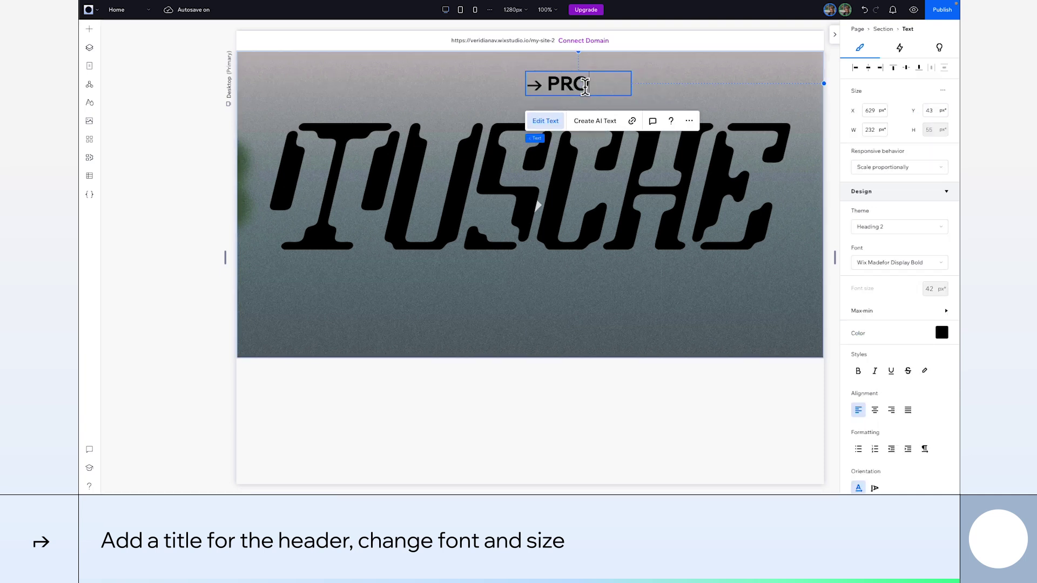
{"action": "type", "text": "→ PROJECTS"}
{"action": "left_click", "coordinate": [659, 93]}
{"action": "left_click", "coordinate": [637, 108]}
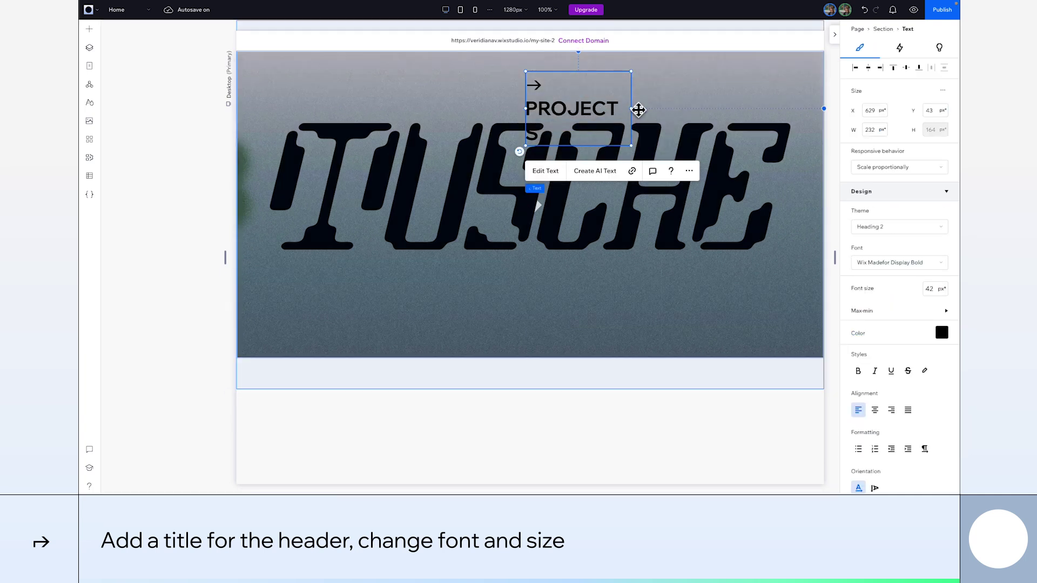
{"action": "left_click_drag", "start_coordinate": [667, 109], "coordinate": [675, 109]}
{"action": "left_click", "coordinate": [915, 172]}
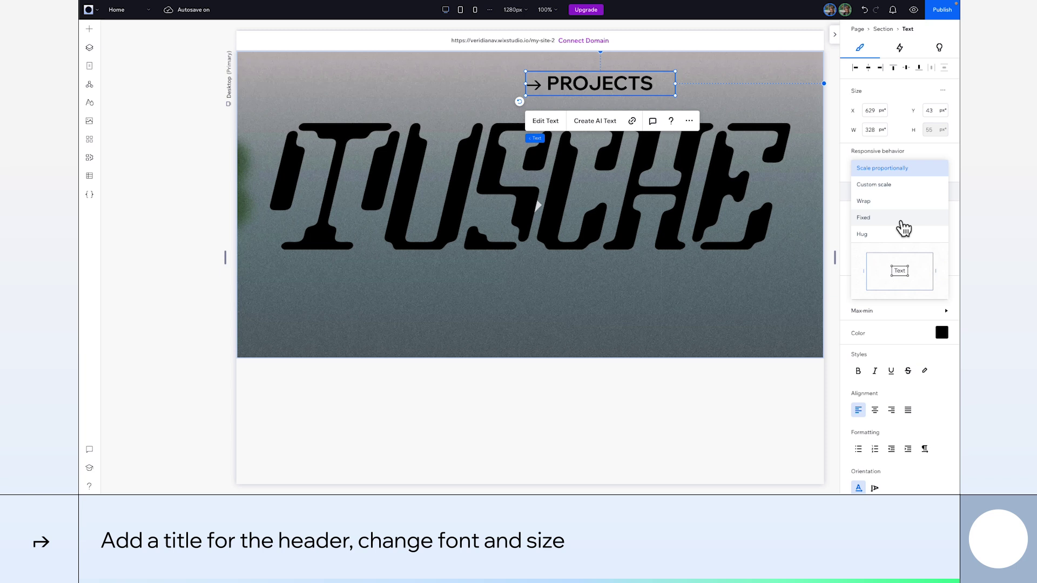
{"action": "left_click", "coordinate": [896, 236]}
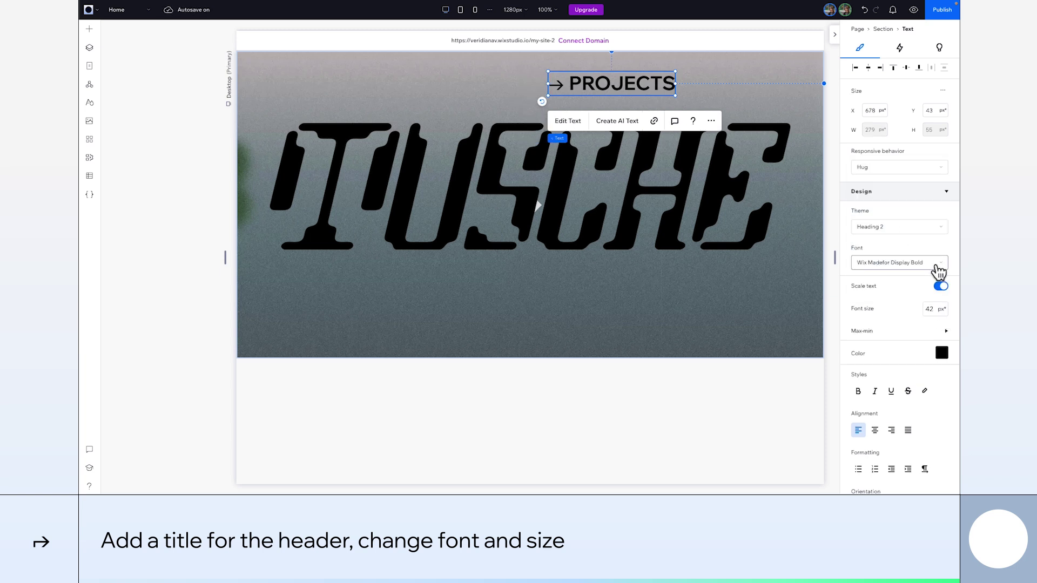
{"action": "left_click", "coordinate": [934, 265]}
{"action": "left_click", "coordinate": [918, 298]}
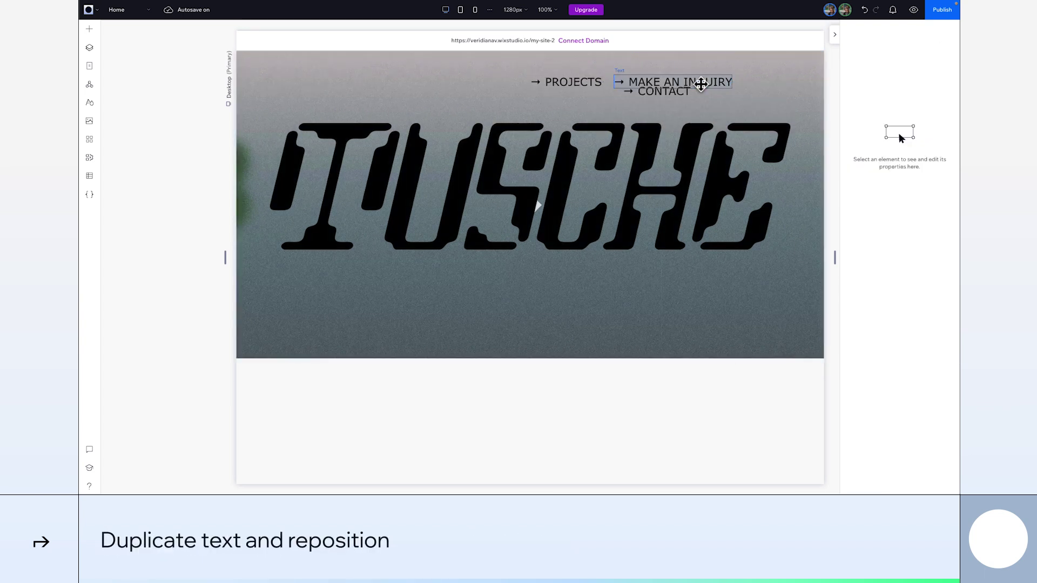
- Line up CONTACT, MAKE AN INQUIRY and PROJECTS, stack them, and nudge the stack left
{"action": "left_click_drag", "start_coordinate": [700, 84], "coordinate": [782, 86]}
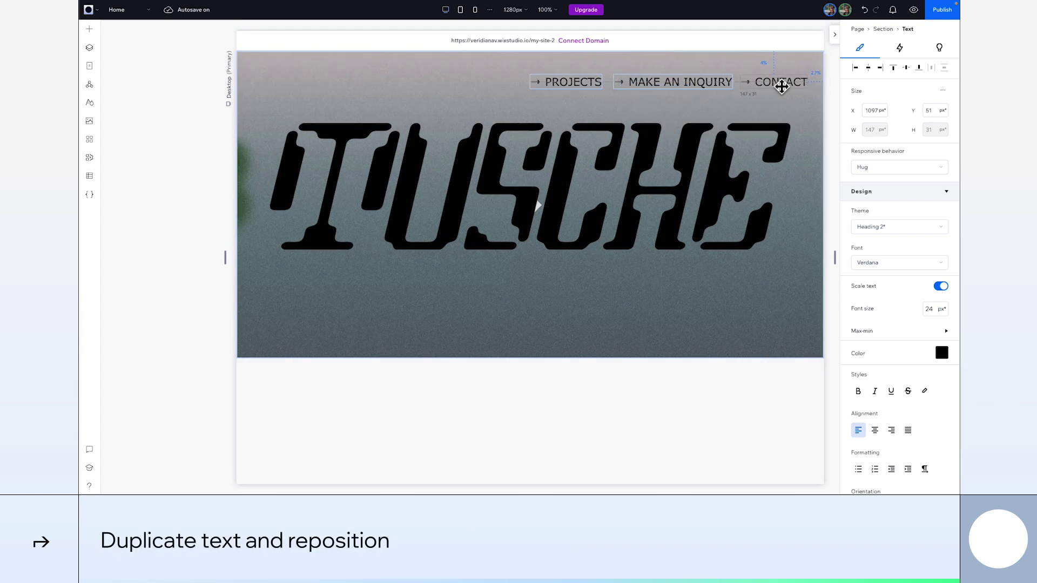
{"action": "left_click", "coordinate": [685, 86], "text": "shift"}
{"action": "left_click", "coordinate": [563, 81], "text": "shift"}
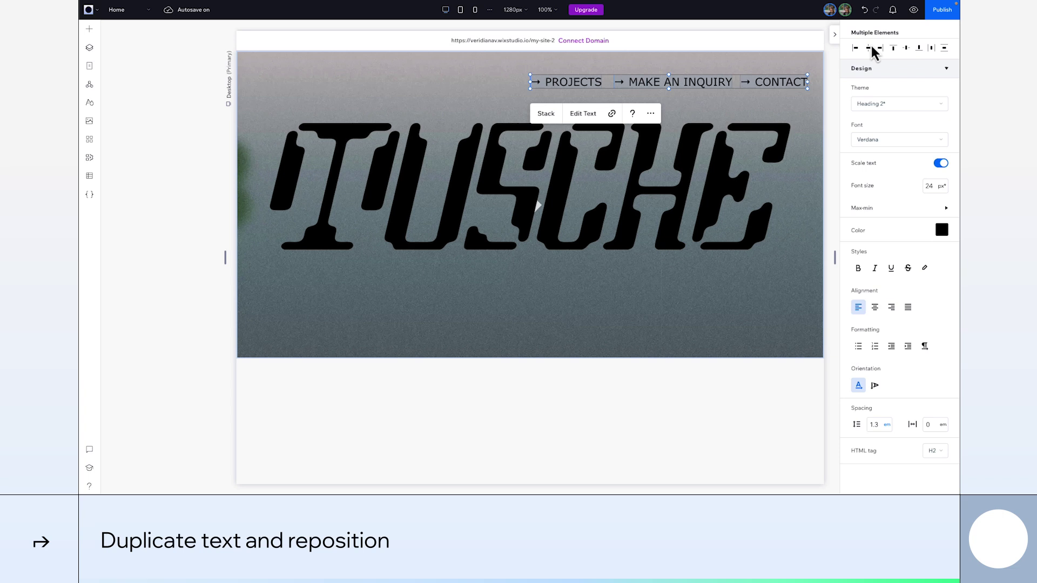
{"action": "key", "text": "shift+Left"}
{"action": "key", "text": "shift+Left"}
{"action": "key", "text": "shift+Left"}
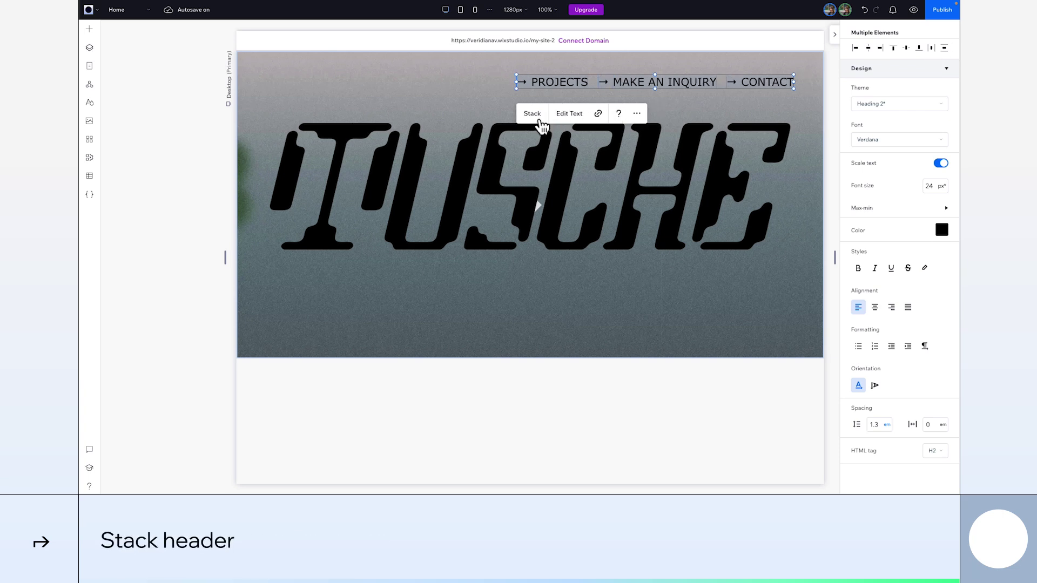
{"action": "left_click", "coordinate": [532, 113]}
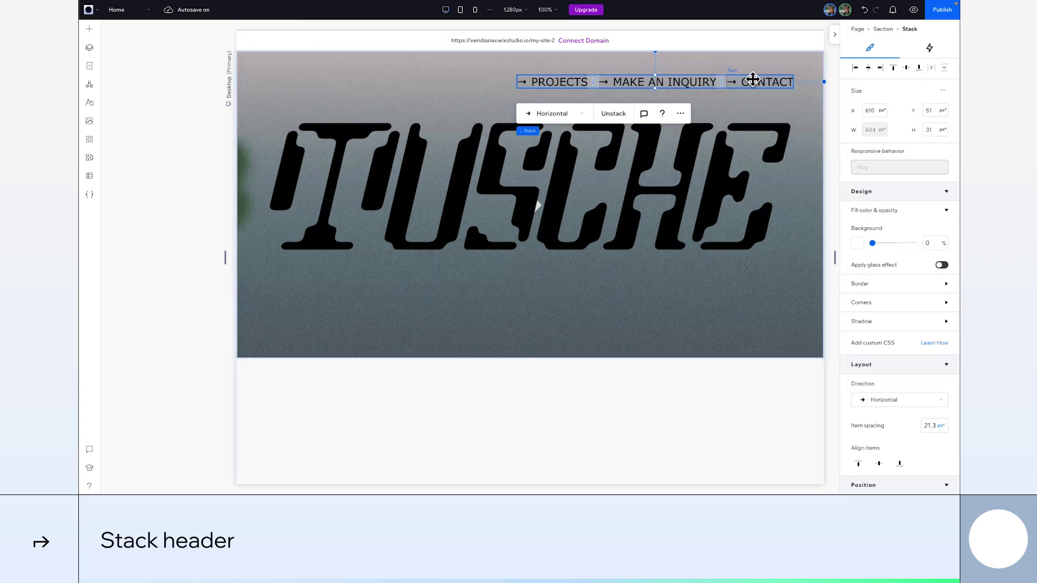
{"action": "left_click_drag", "start_coordinate": [769, 81], "coordinate": [764, 82]}
{"action": "left_click", "coordinate": [710, 246]}
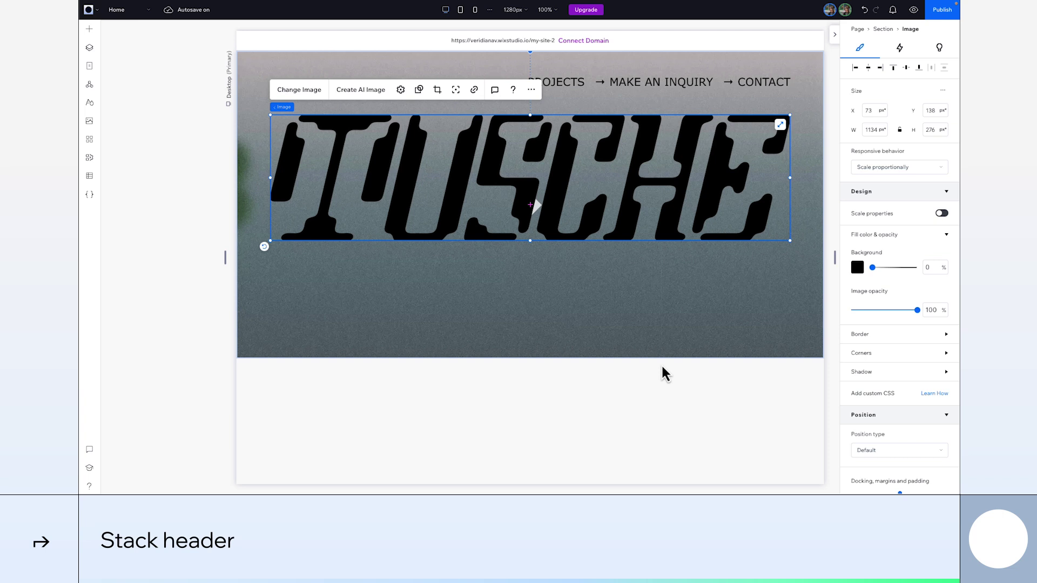
- Add a footer title with the pasted text in Verdana 20 px, light pink
{"action": "left_click", "coordinate": [89, 28]}
{"action": "left_click", "coordinate": [268, 100]}
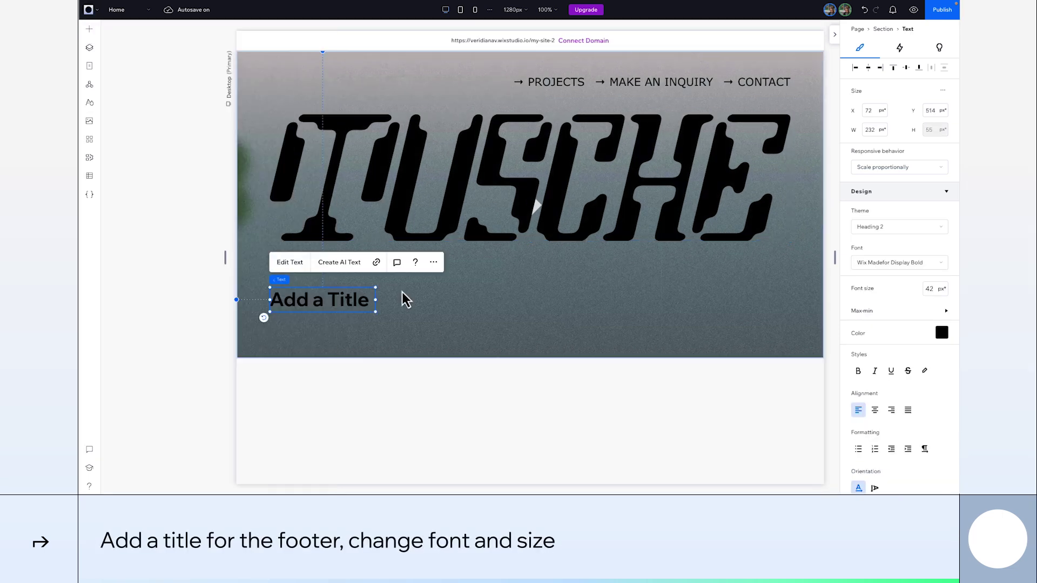
{"action": "double_click", "coordinate": [336, 310]}
{"action": "type", "text": "TUSCHE – Illustration Collective"}
{"action": "key", "text": "ctrl+a"}
{"action": "left_click", "coordinate": [918, 263]}
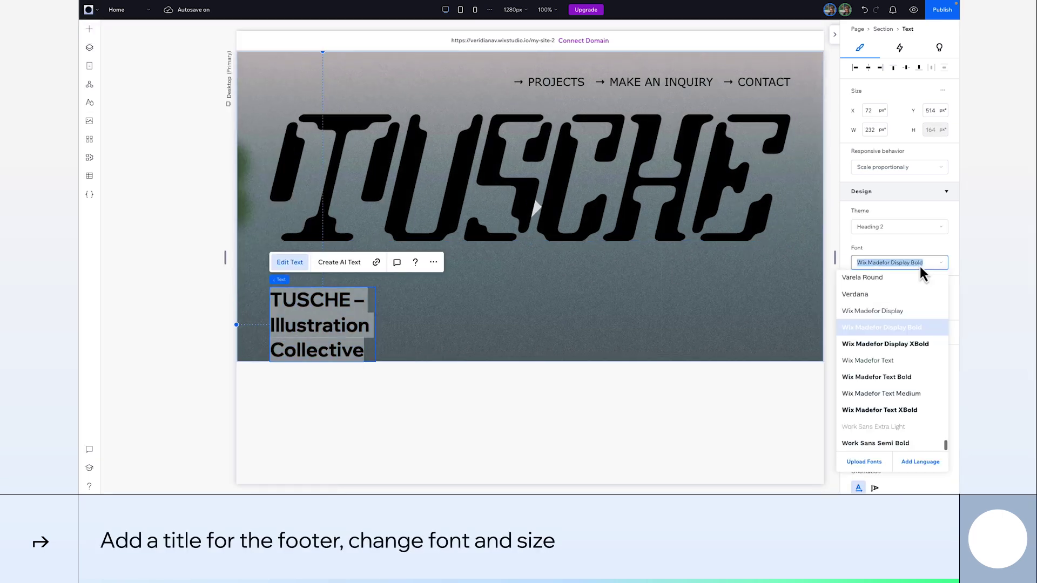
{"action": "left_click", "coordinate": [899, 296]}
{"action": "left_click", "coordinate": [930, 290]}
{"action": "type", "text": "2"}
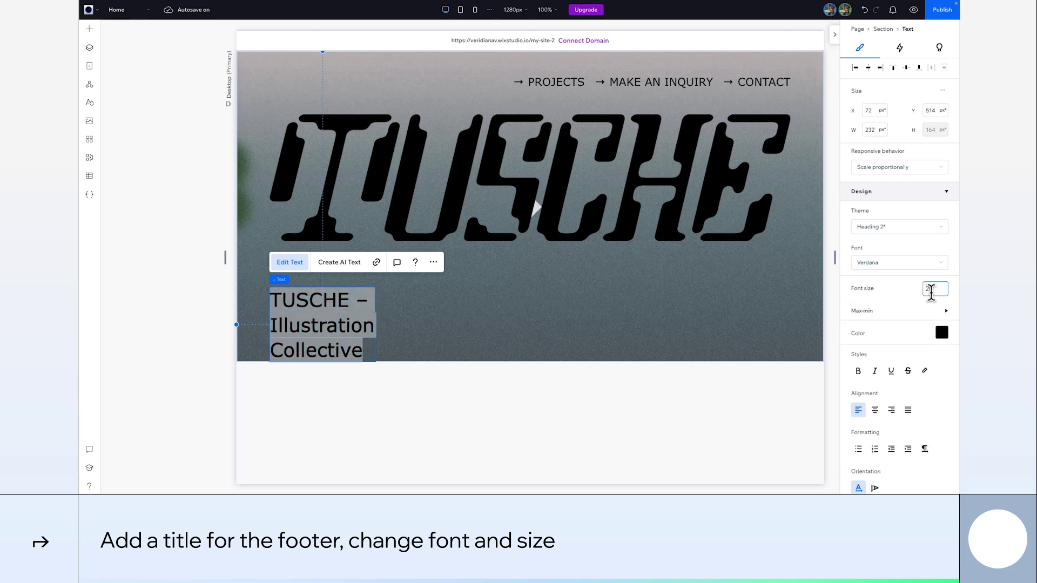
{"action": "type", "text": "0"}
{"action": "key", "text": "Return"}
{"action": "left_click", "coordinate": [942, 333]}
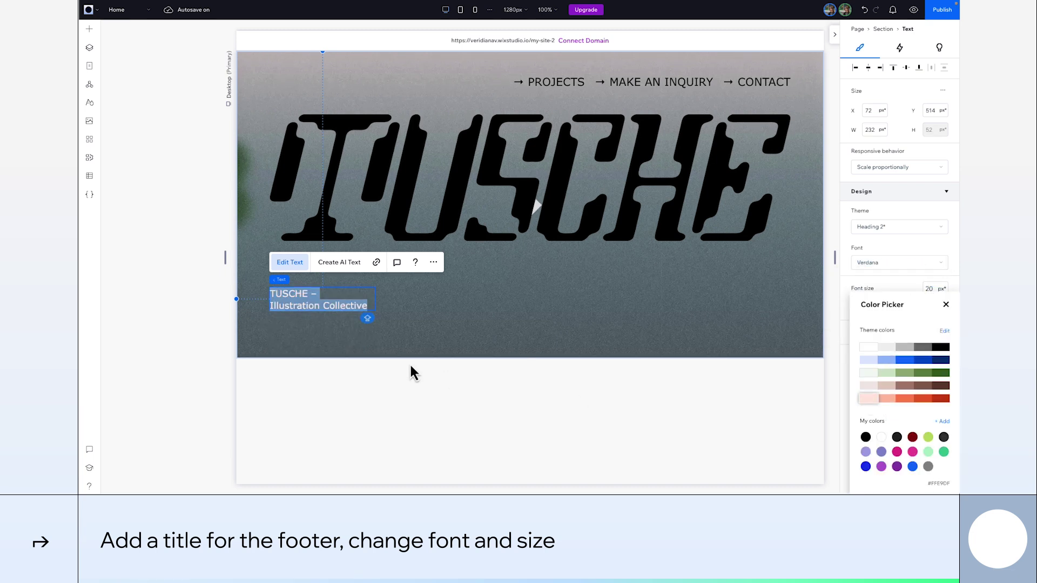
{"action": "left_click", "coordinate": [154, 289]}
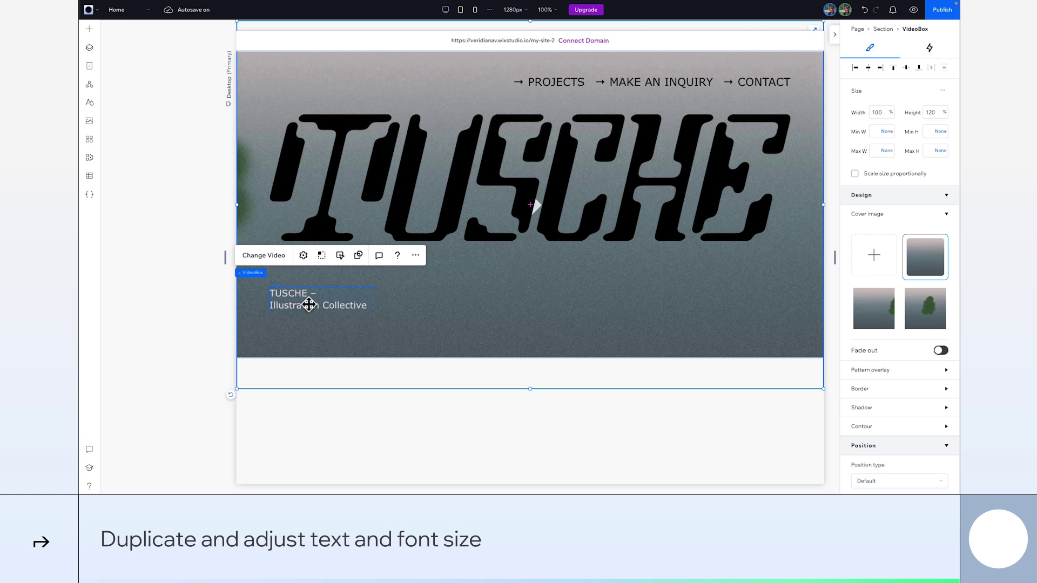
- Duplicate the title into the footer's middle as the short tagline at 16 px
{"action": "left_click", "coordinate": [308, 303]}
{"action": "key", "text": "ctrl+d"}
{"action": "left_click", "coordinate": [303, 324]}
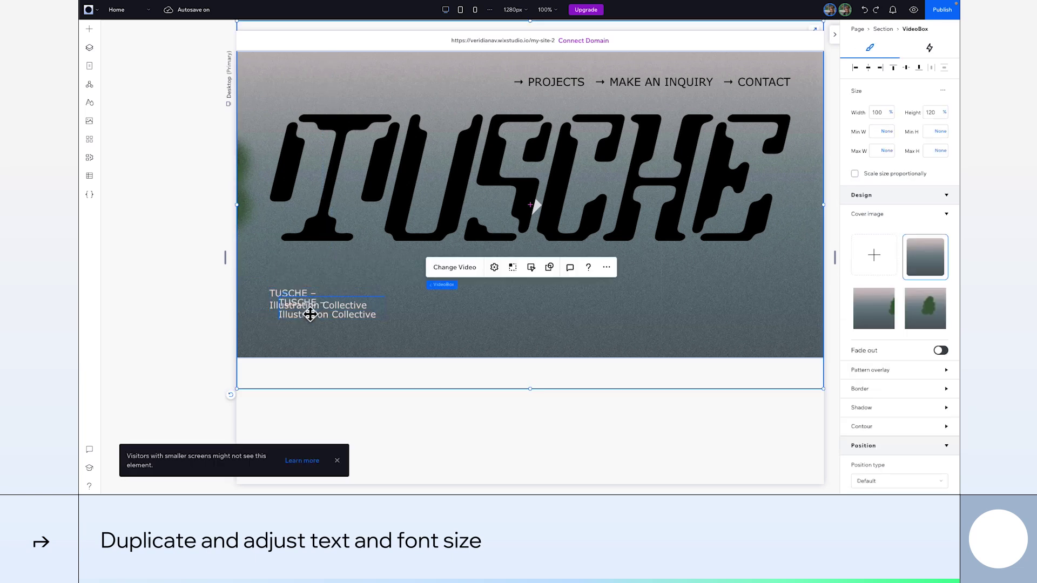
{"action": "left_click_drag", "start_coordinate": [310, 314], "coordinate": [520, 305]}
{"action": "double_click", "coordinate": [534, 302]}
{"action": "type", "text": "an illustrator collective with an eye for animation and motion graphics."}
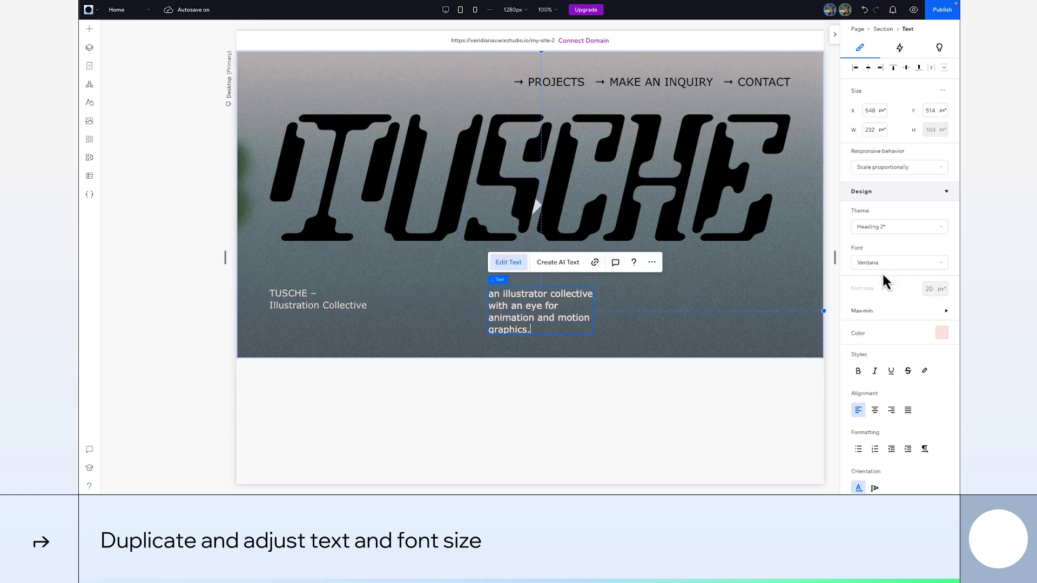
{"action": "key", "text": "ctrl+a"}
{"action": "left_click", "coordinate": [930, 289]}
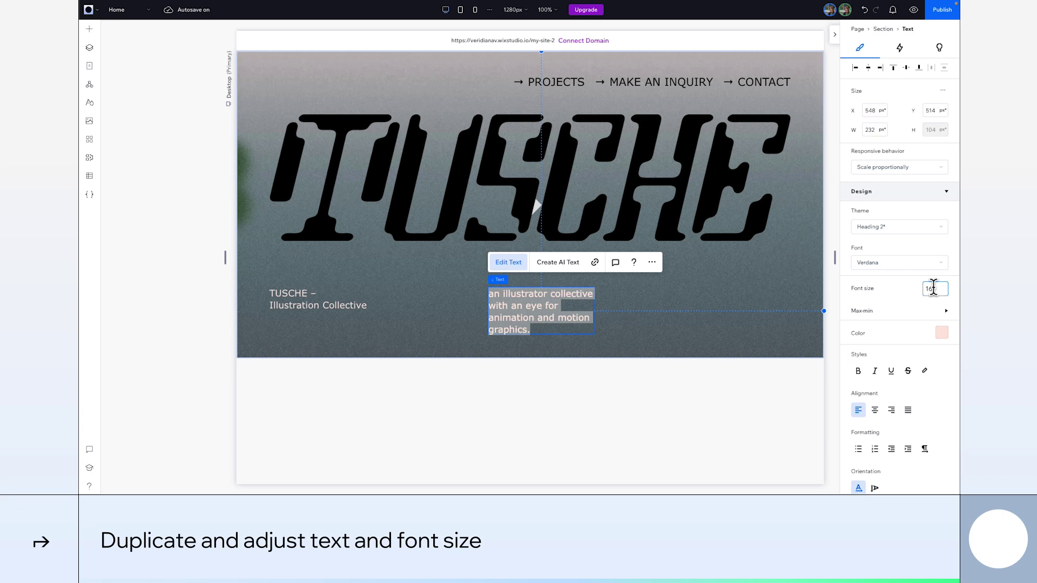
{"action": "type", "text": "16"}
{"action": "key", "text": "Escape"}
- Copy the tagline to the right and replace it with the smaller studio description
{"action": "left_click_drag", "start_coordinate": [595, 303], "coordinate": [646, 306]}
{"action": "double_click", "coordinate": [646, 305]}
{"action": "type", "text": "We're a studio specializing in illustration and motion graphics, dedicated to bringing your ideas to vibrant life. Our team combines creativity and technical skill to craft visually stunning stories that captivate audiences. Join us on a journey where every image and movement tells a tale worth remembering."}
{"action": "key", "text": "ctrl+a"}
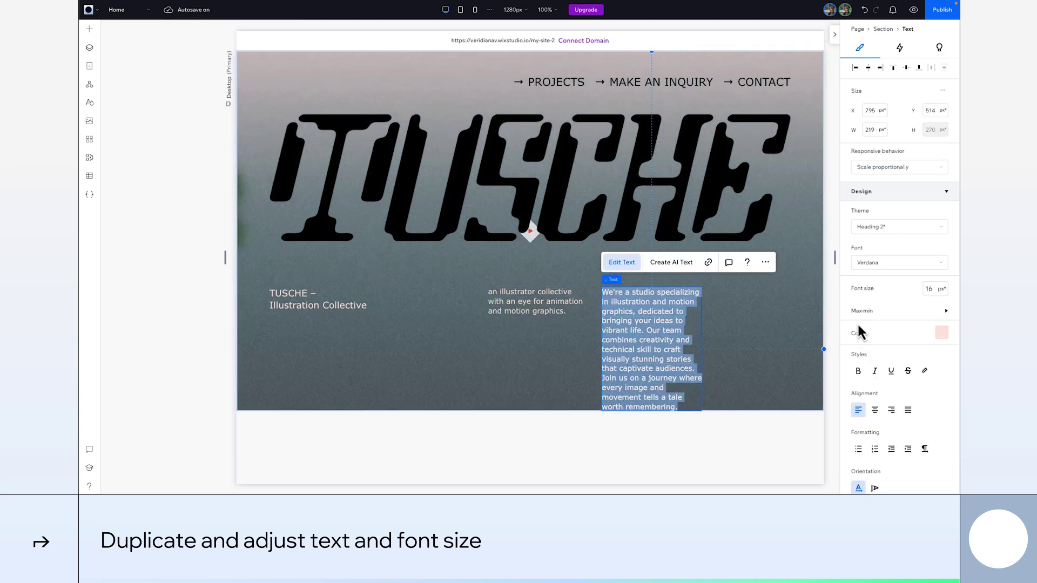
{"action": "key", "text": "Return"}
{"action": "left_click", "coordinate": [594, 329]}
- Select the description, tagline and footer title and stack them together
{"action": "left_click", "coordinate": [620, 329]}
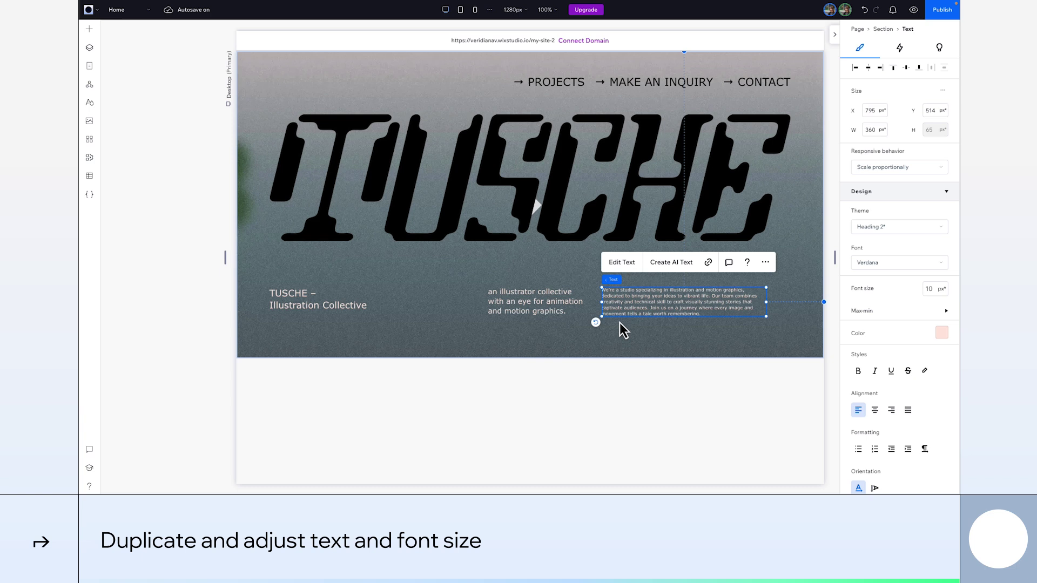
{"action": "left_click", "coordinate": [535, 302], "text": "shift"}
{"action": "left_click", "coordinate": [337, 321], "text": "shift"}
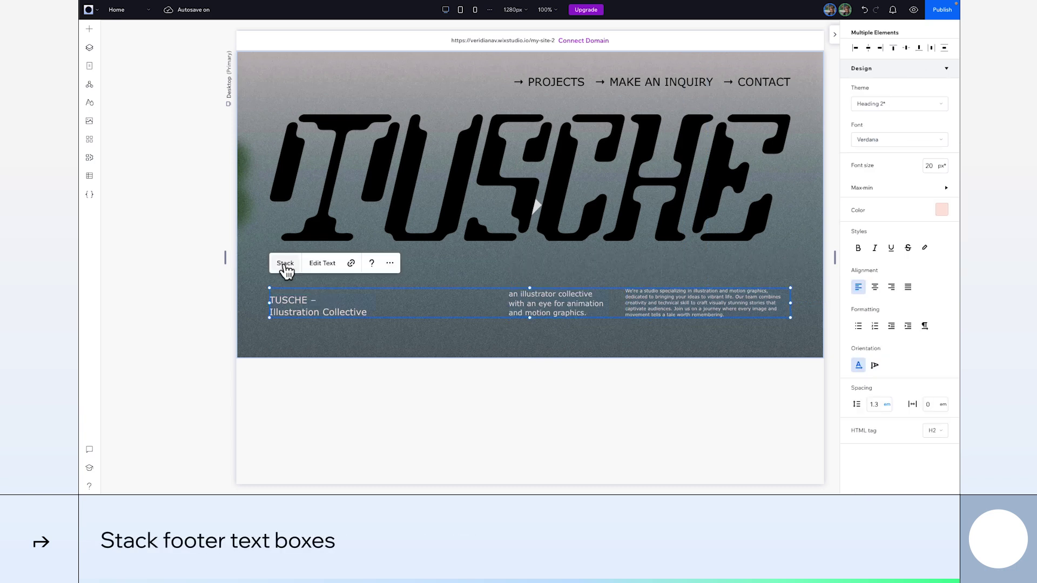
{"action": "left_click", "coordinate": [183, 264]}
- Place the car image on the hero, enlarged to 898 px wide and centred horizontally
{"action": "left_click", "coordinate": [89, 30]}
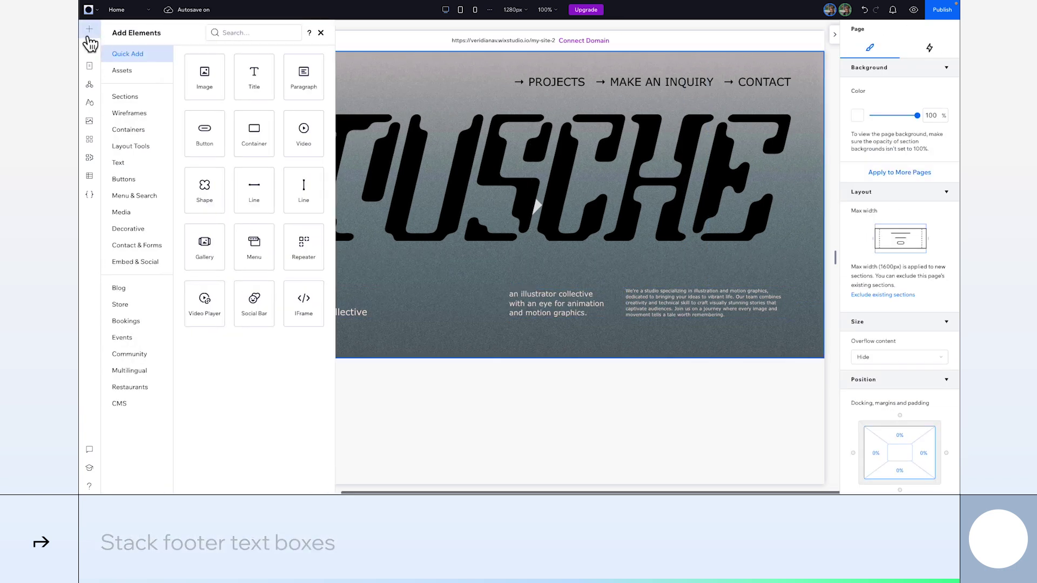
{"action": "left_click", "coordinate": [139, 217]}
{"action": "left_click_drag", "start_coordinate": [316, 196], "coordinate": [601, 193]}
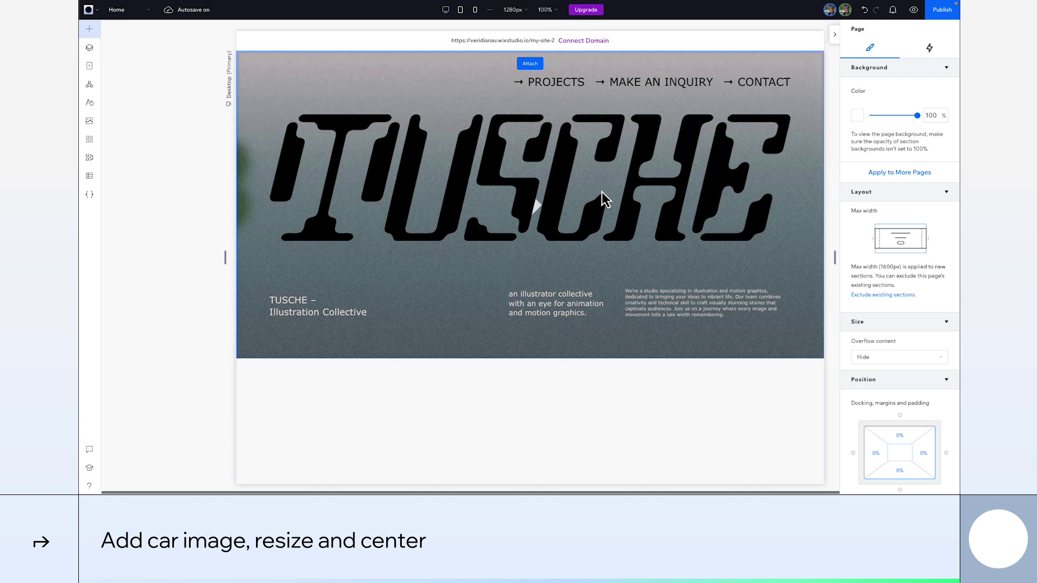
{"action": "left_click_drag", "start_coordinate": [667, 141], "coordinate": [730, 110]}
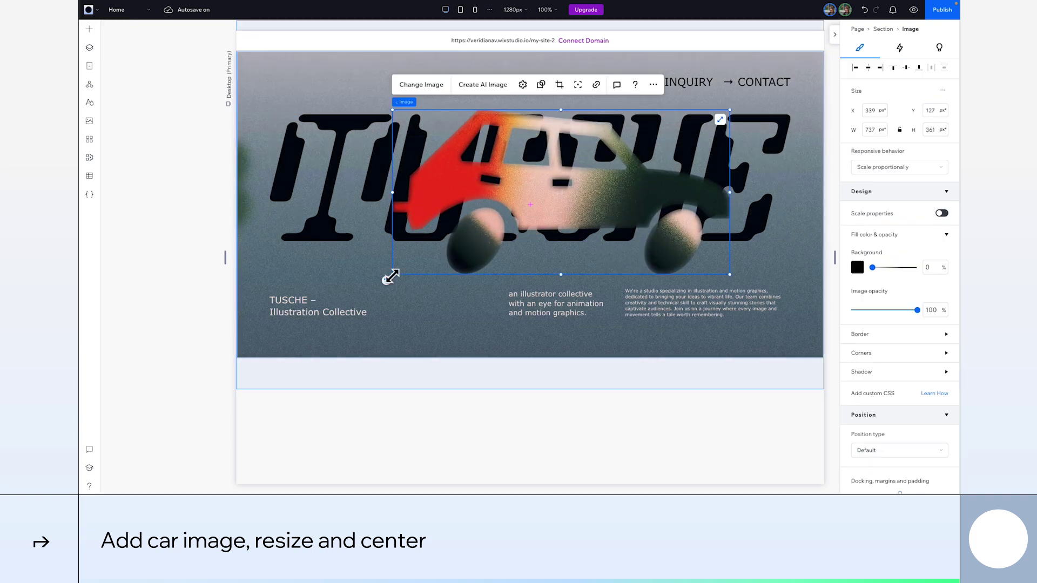
{"action": "left_click_drag", "start_coordinate": [388, 276], "coordinate": [318, 311]}
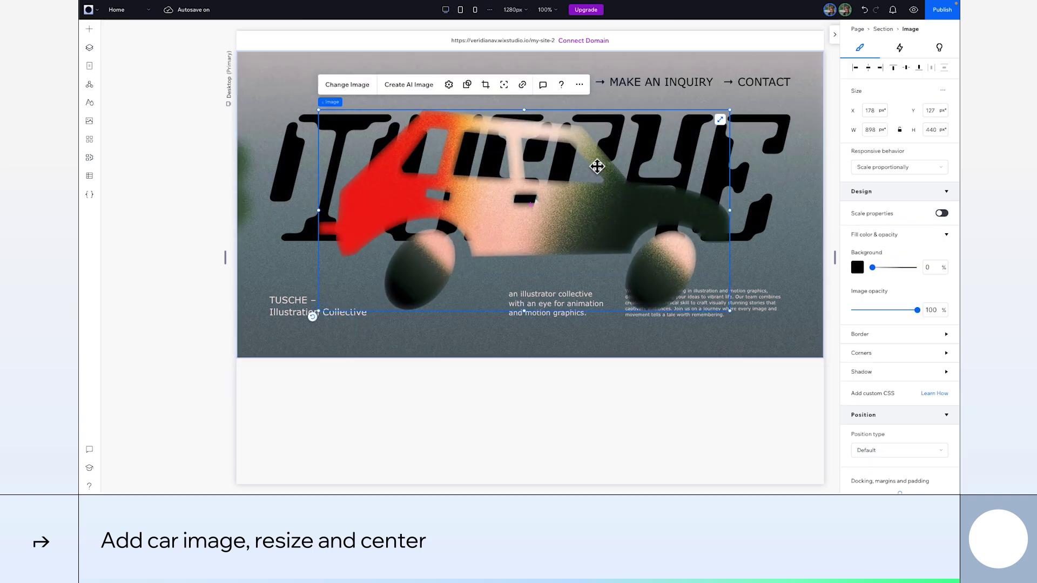
{"action": "left_click", "coordinate": [874, 69]}
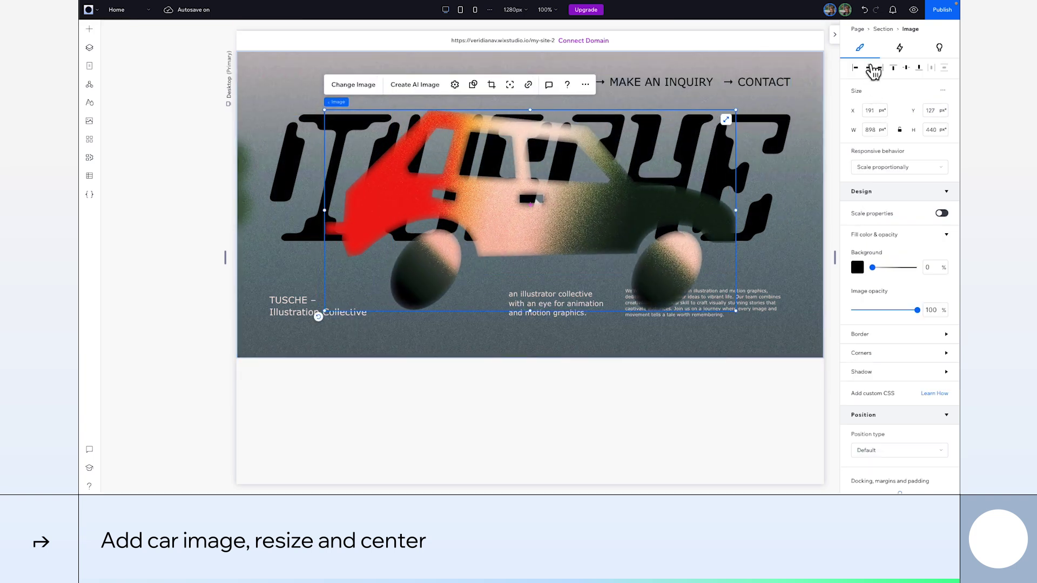
- Wrap the car image in its own container and bring the footer title to the front
{"action": "right_click", "coordinate": [567, 166]}
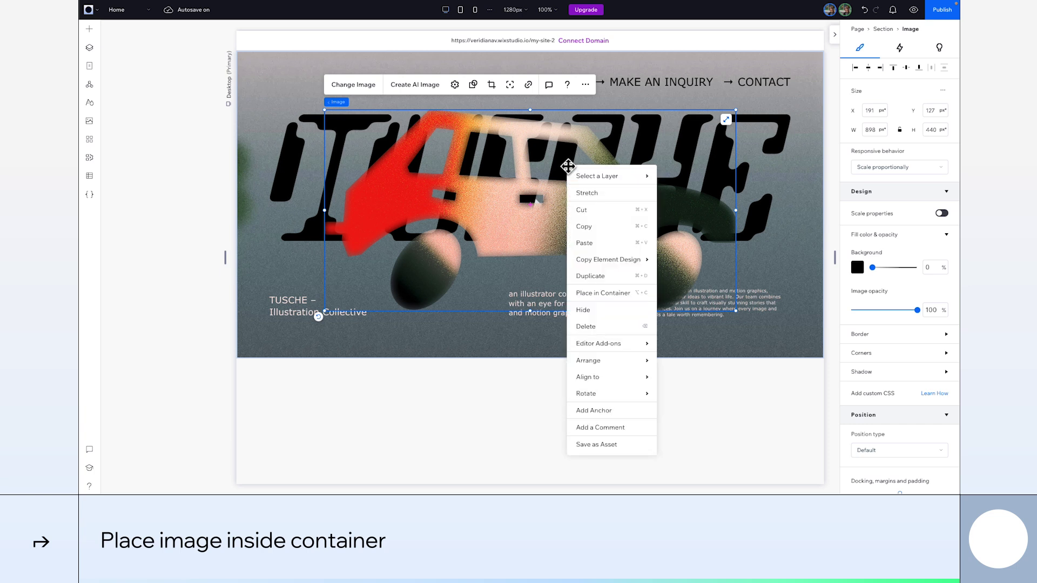
{"action": "left_click", "coordinate": [627, 297]}
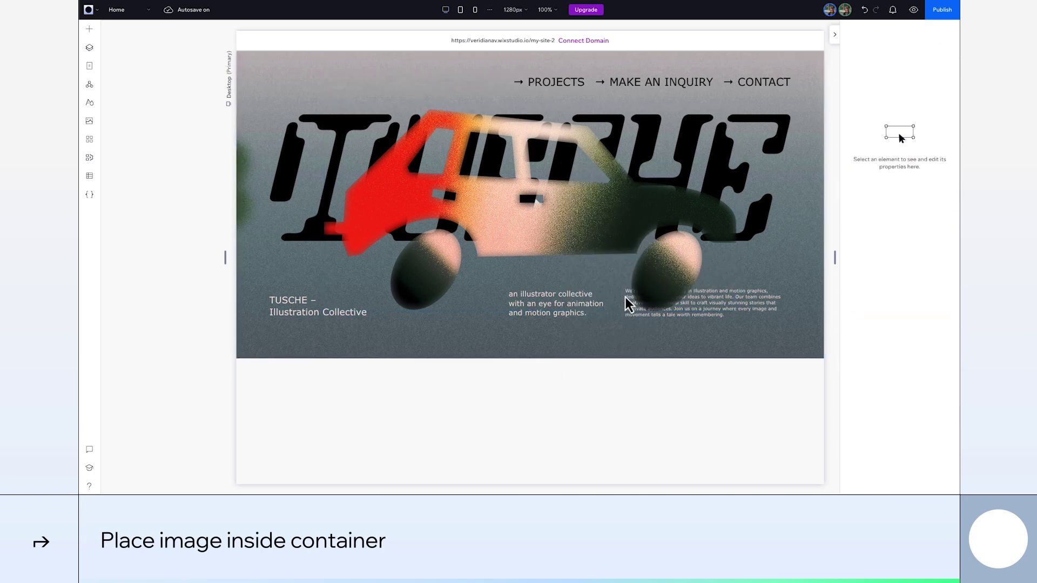
{"action": "left_click", "coordinate": [292, 304]}
{"action": "right_click", "coordinate": [292, 306]}
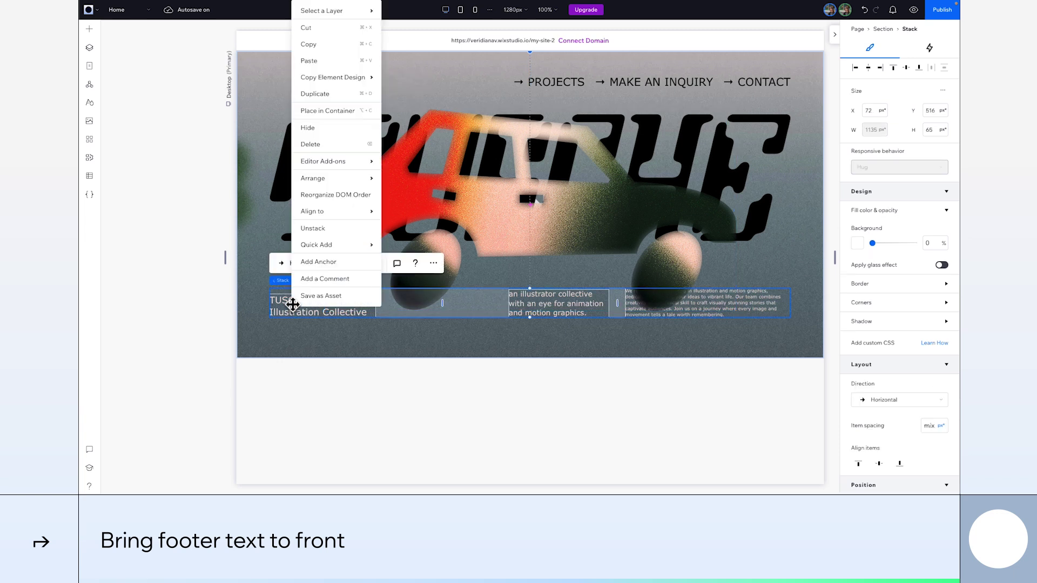
{"action": "mouse_move", "coordinate": [370, 179]}
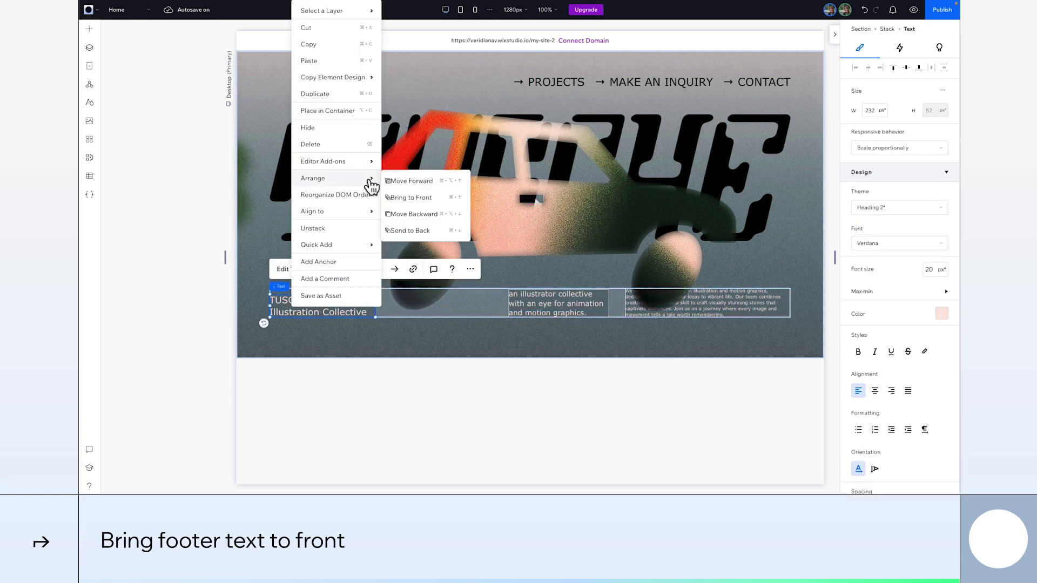
{"action": "left_click", "coordinate": [426, 200]}
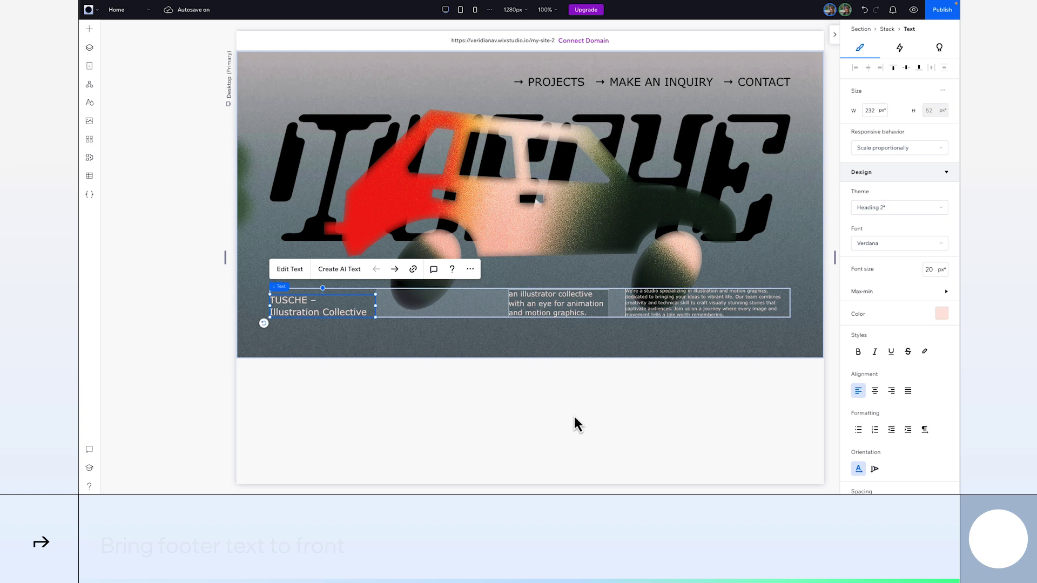
- Select the car image in Layers and give it a Track 3D mouse effect
{"action": "left_click", "coordinate": [89, 48]}
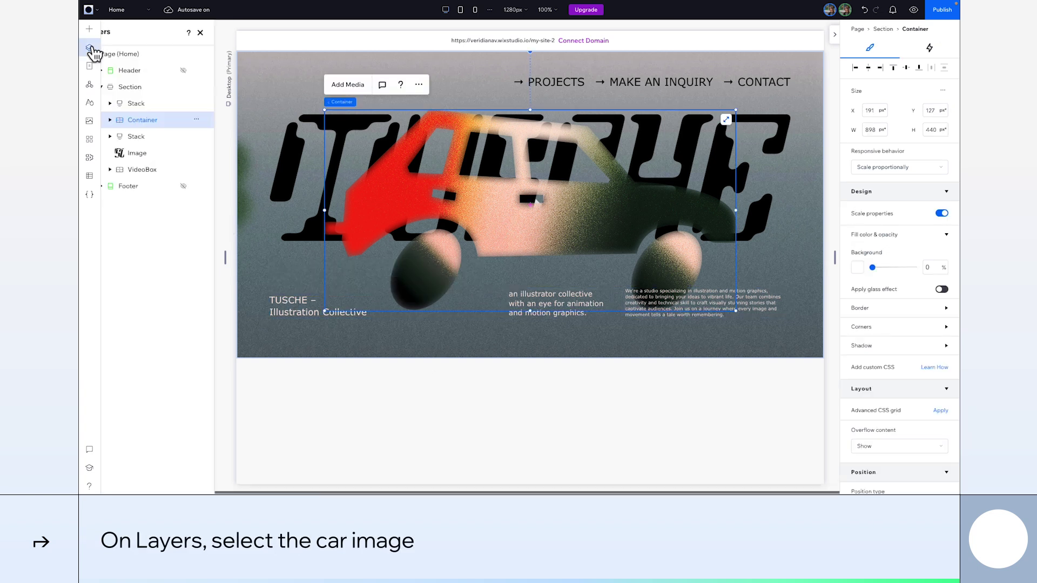
{"action": "left_click", "coordinate": [135, 120]}
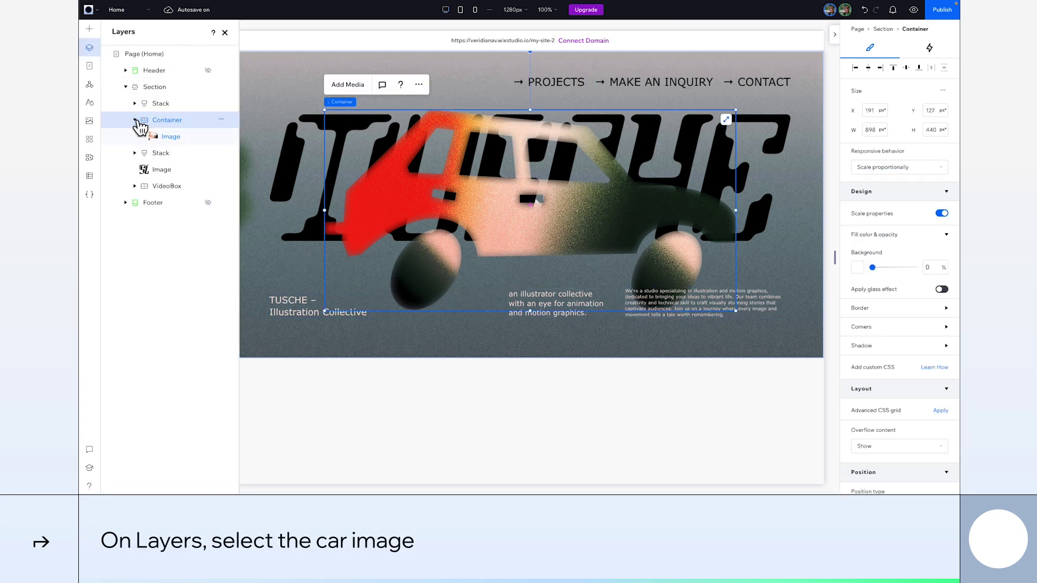
{"action": "left_click", "coordinate": [169, 138]}
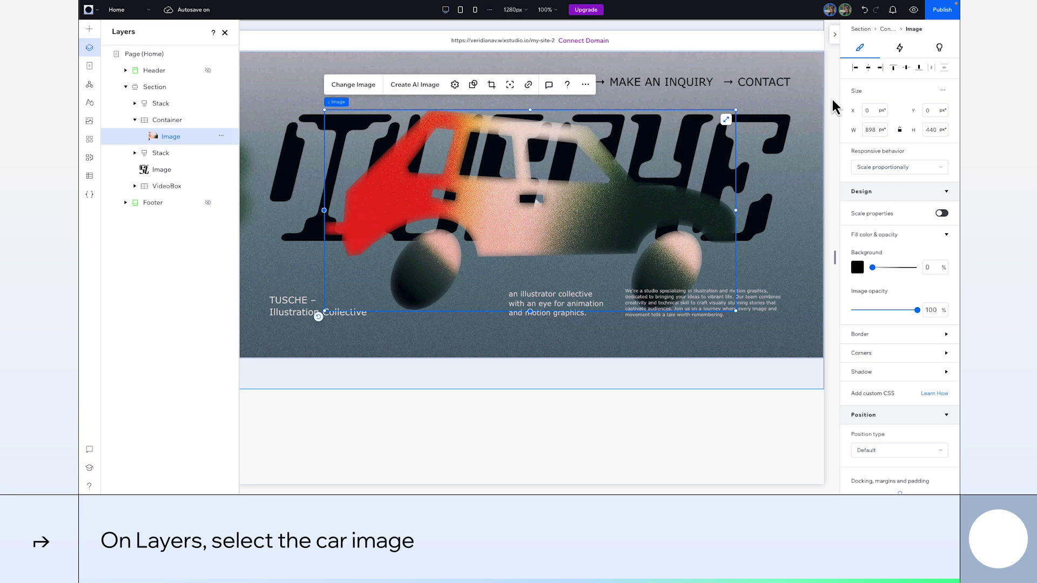
{"action": "left_click", "coordinate": [900, 47]}
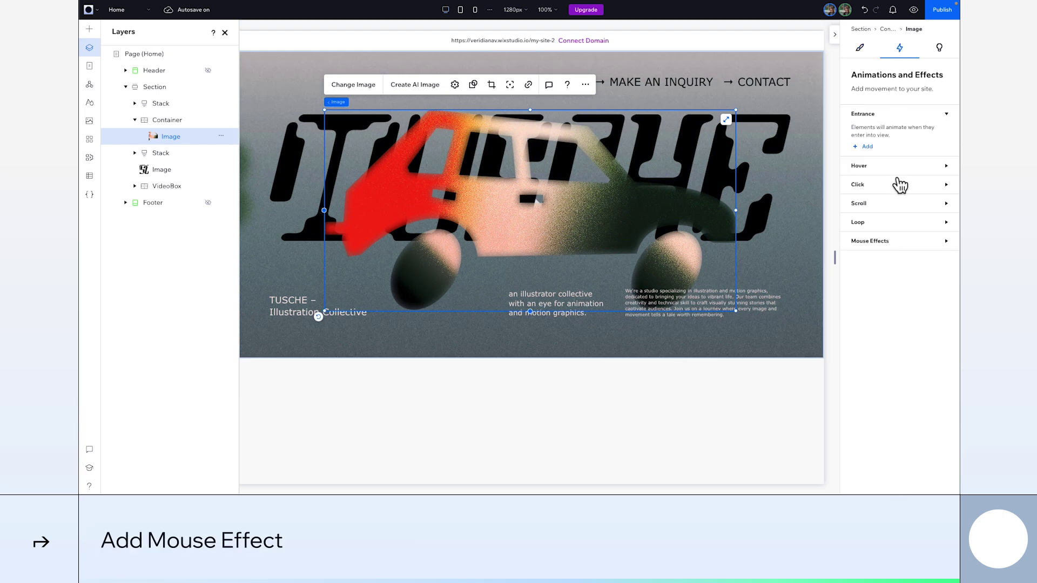
{"action": "left_click", "coordinate": [898, 242]}
{"action": "left_click", "coordinate": [871, 281]}
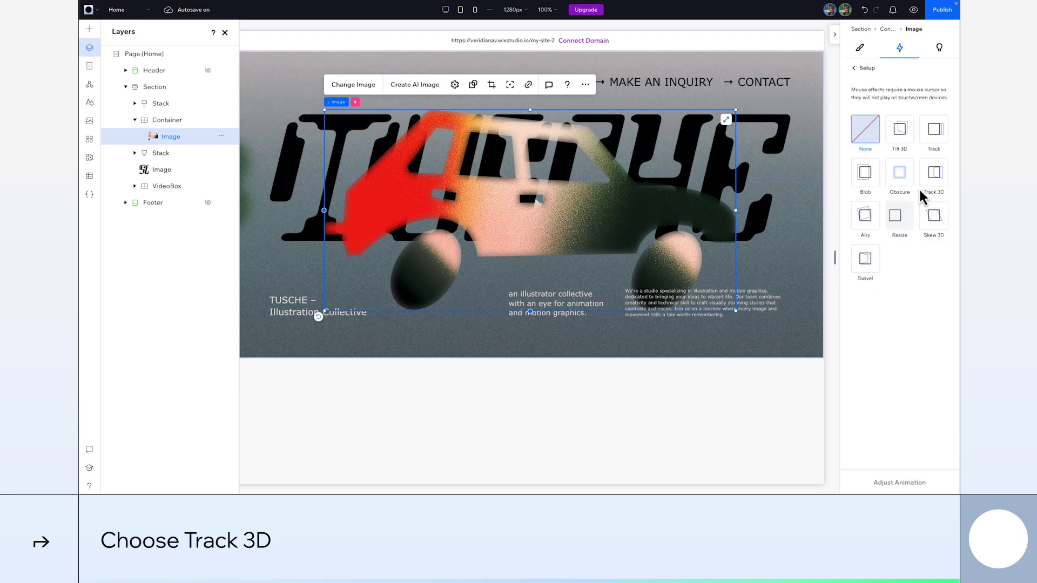
{"action": "left_click", "coordinate": [938, 173]}
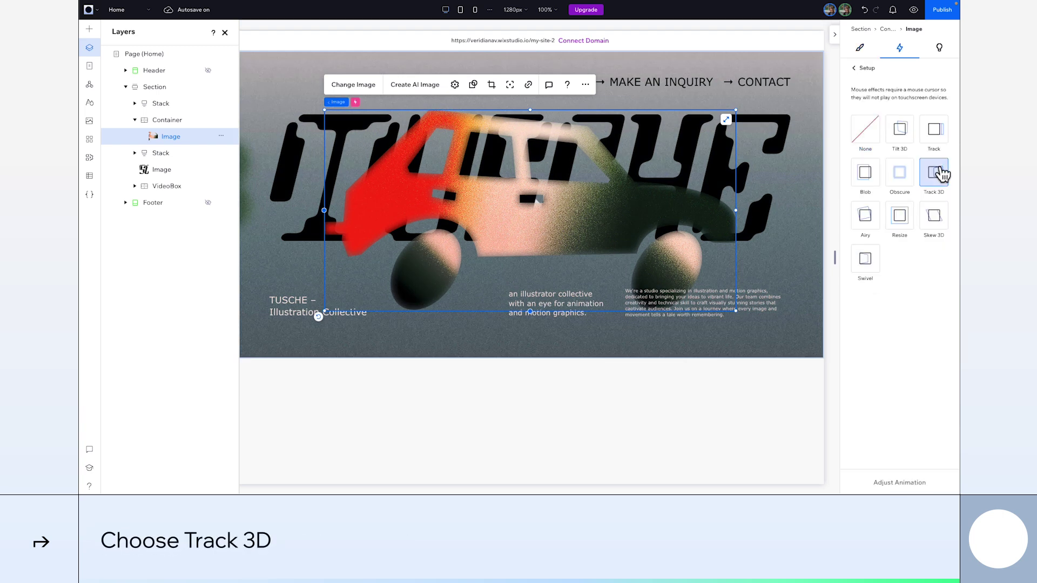
- Set Track 3D to distance 650, velocity 0.7, perspective 2.6, horizontal axis only
{"action": "left_click", "coordinate": [902, 483]}
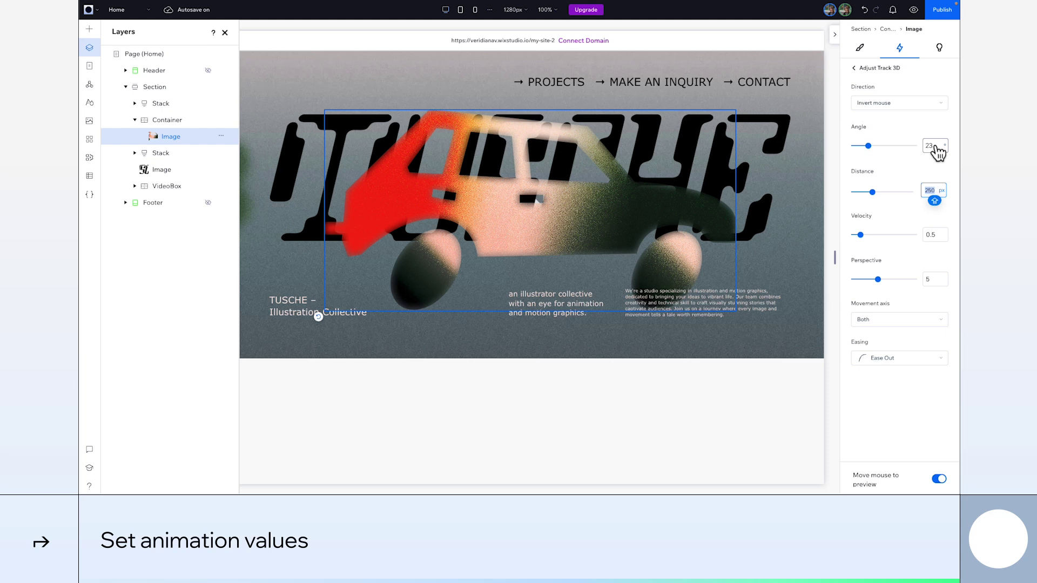
{"action": "type", "text": "650"}
{"action": "key", "text": "Tab"}
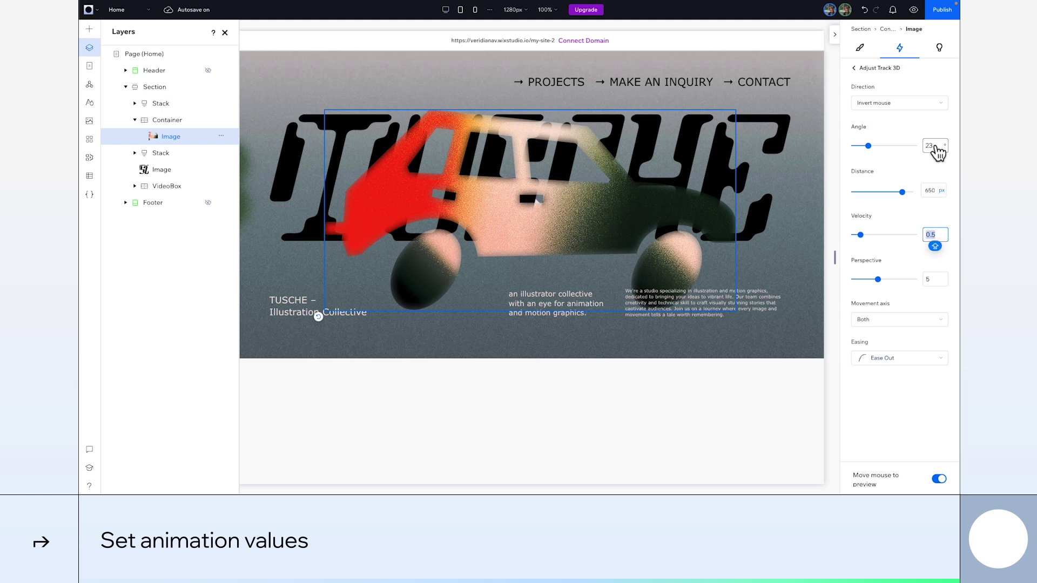
{"action": "type", "text": "0.7"}
{"action": "key", "text": "Tab"}
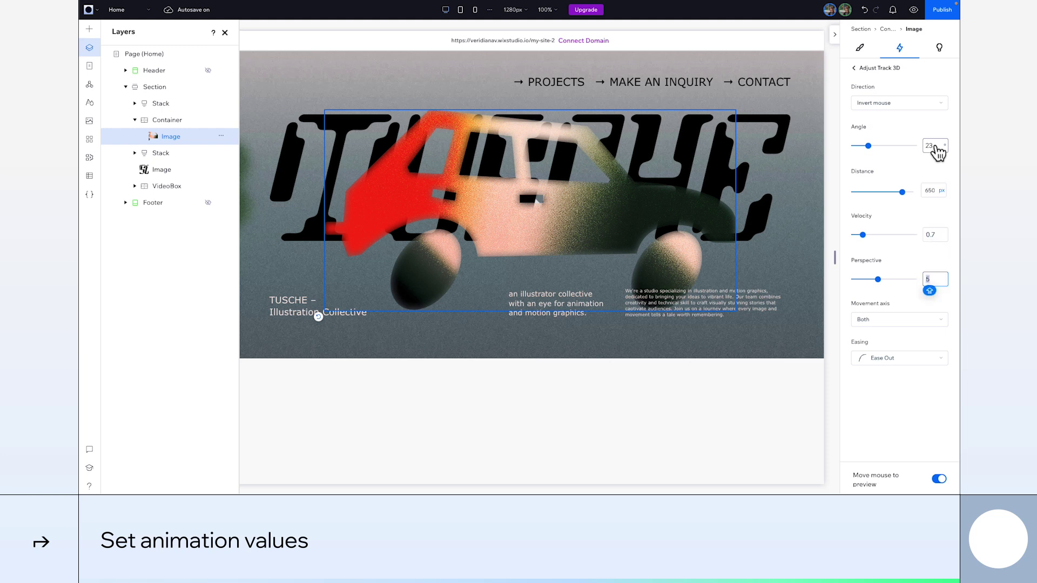
{"action": "type", "text": "2.6"}
{"action": "left_click", "coordinate": [894, 319]}
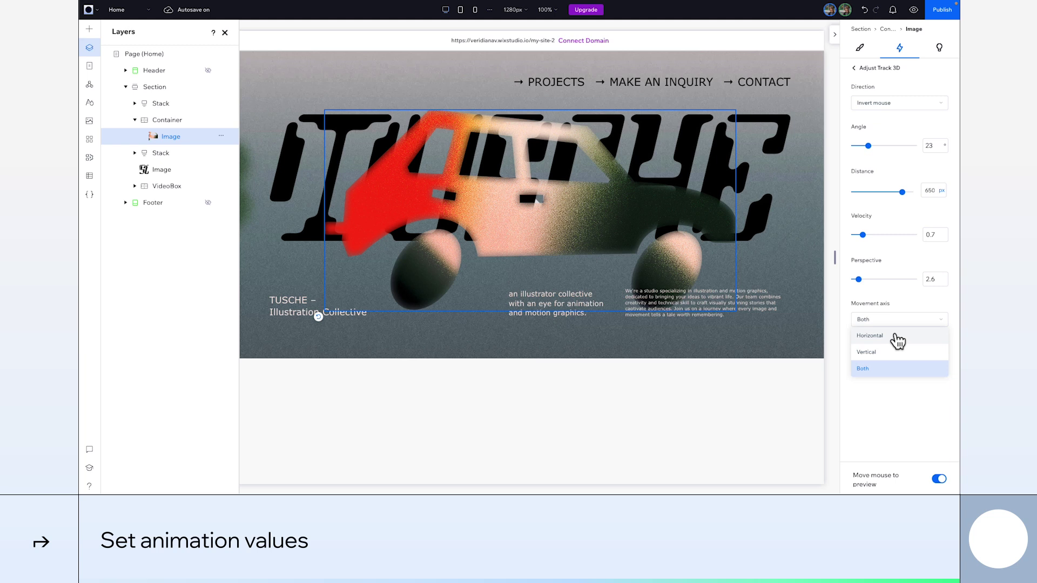
{"action": "left_click", "coordinate": [897, 338]}
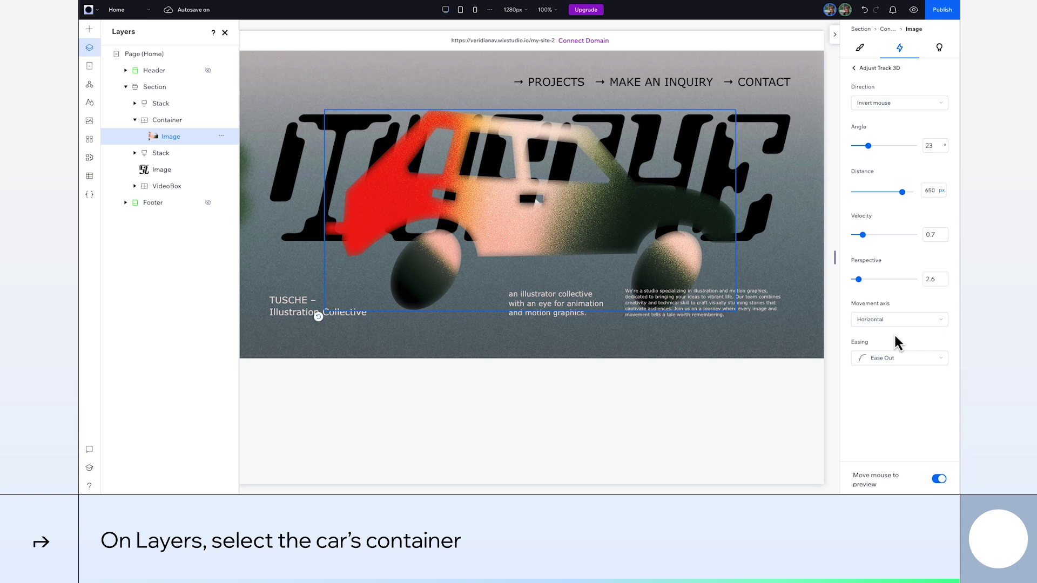
- Add a Breathe loop animation to the car's container with 15 px distance and 0.4 s duration, then preview it
{"action": "left_click", "coordinate": [172, 124]}
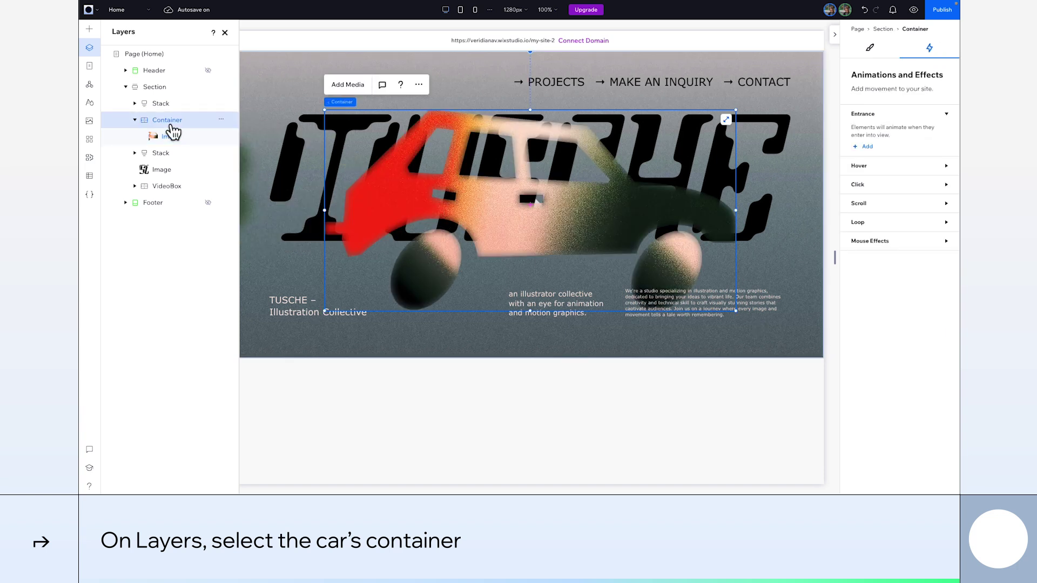
{"action": "left_click", "coordinate": [891, 222]}
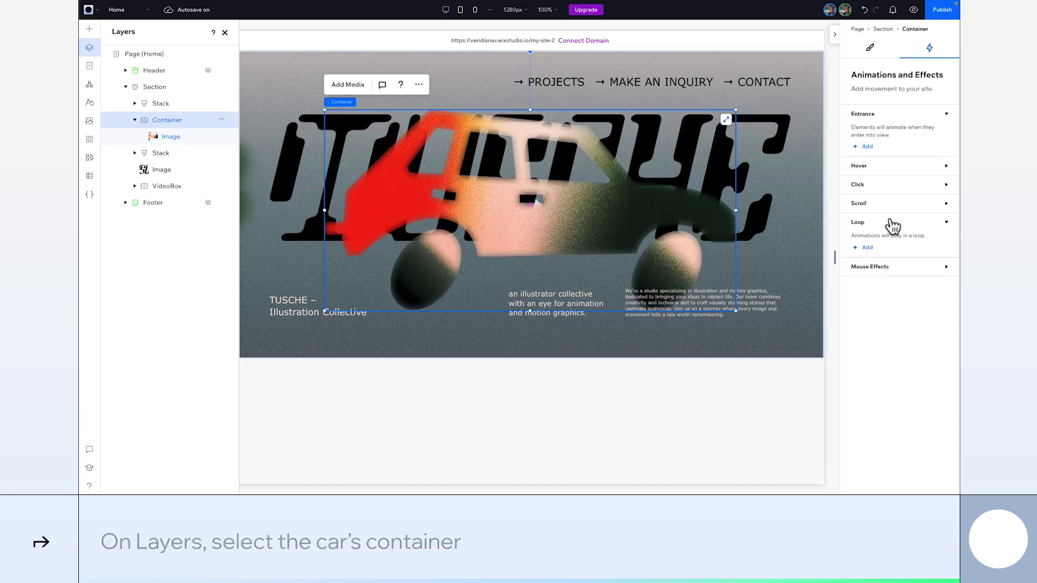
{"action": "left_click", "coordinate": [868, 248]}
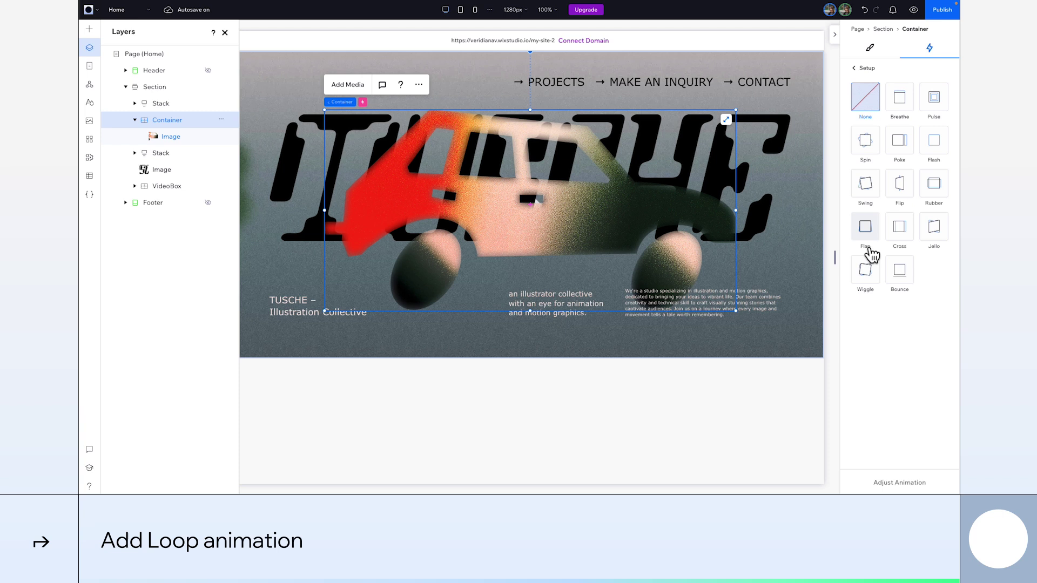
{"action": "left_click", "coordinate": [907, 108]}
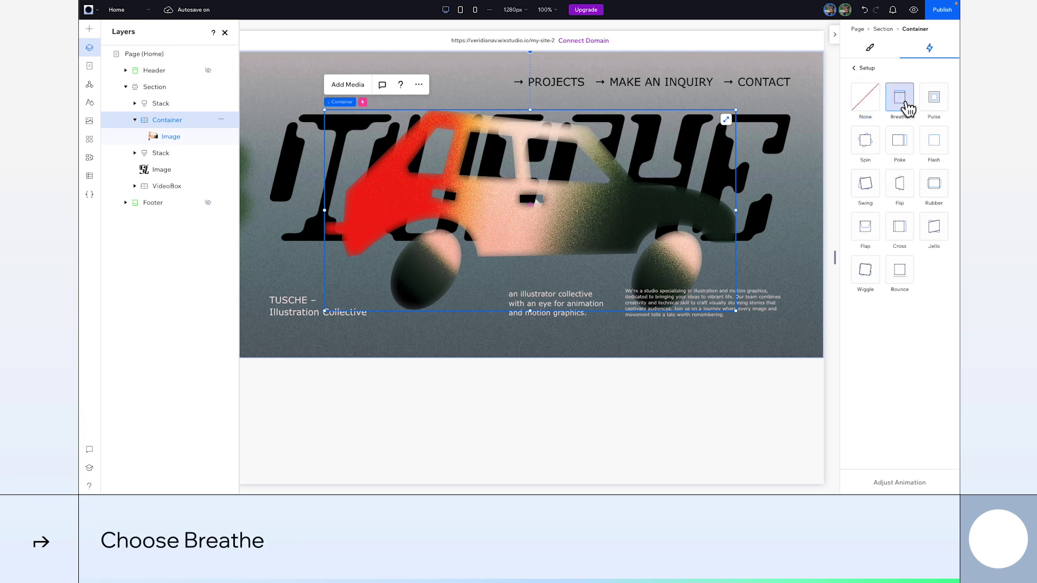
{"action": "left_click", "coordinate": [907, 483]}
{"action": "left_click", "coordinate": [933, 145]}
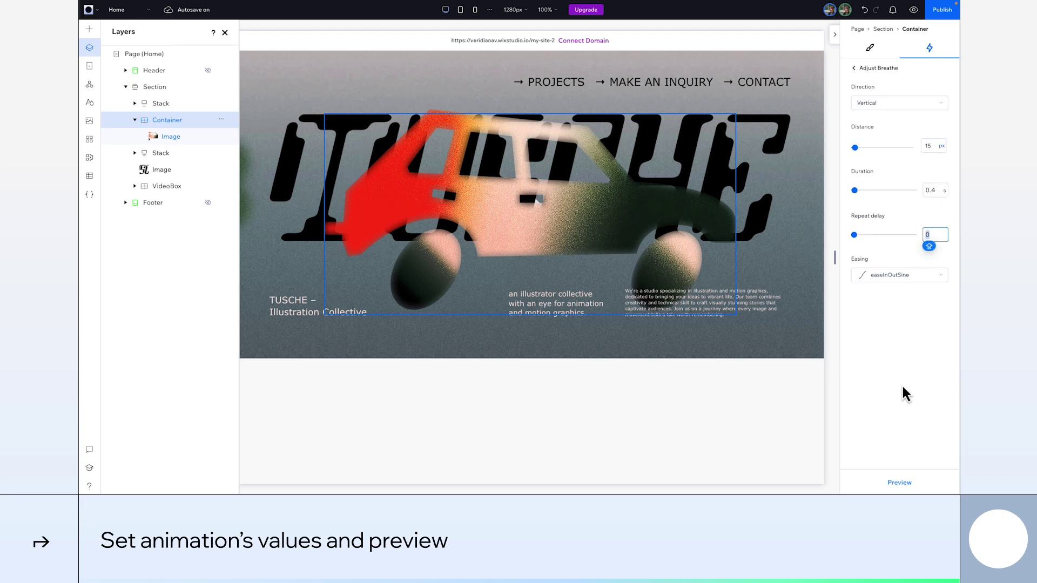
{"action": "left_click", "coordinate": [899, 483]}
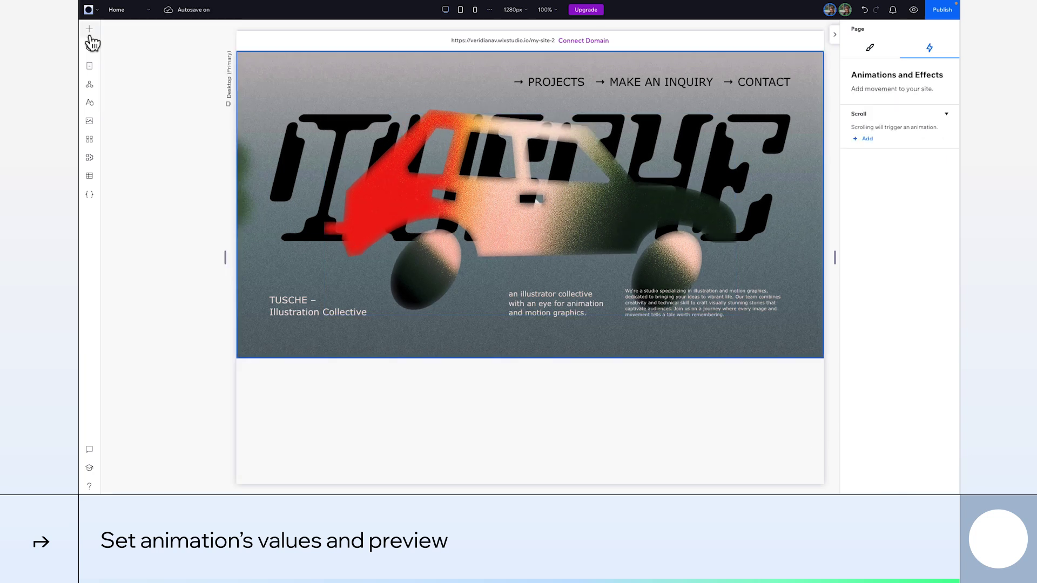
- Add the transparent green-clouds video from More Transparent Videos to the hero
{"action": "left_click", "coordinate": [90, 29]}
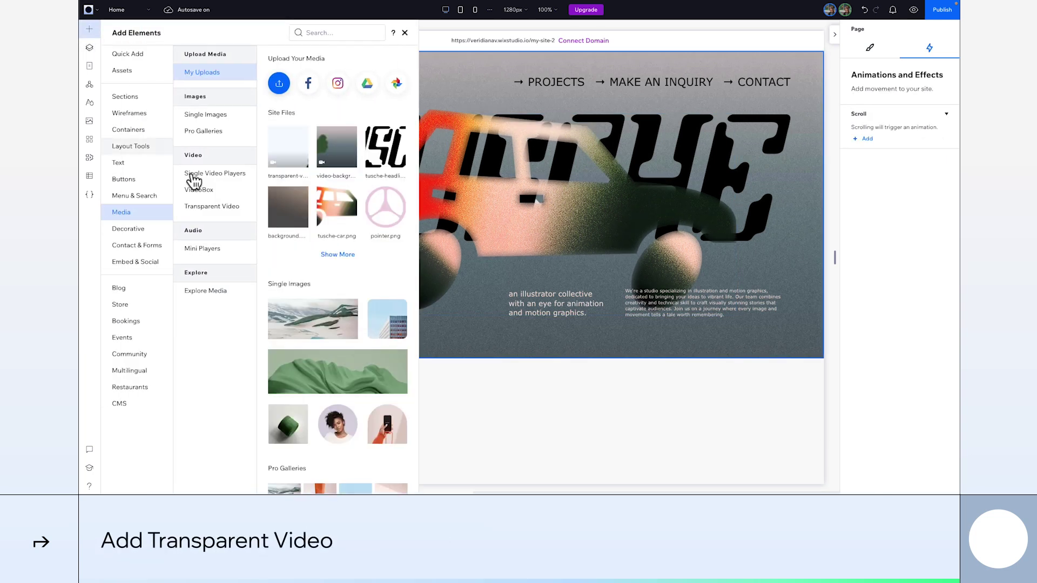
{"action": "left_click", "coordinate": [223, 211]}
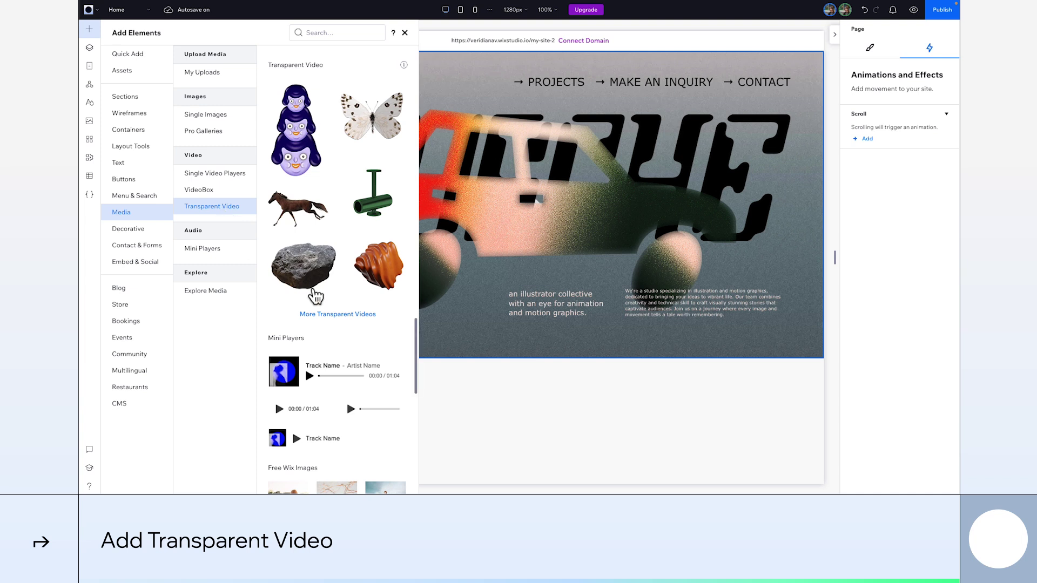
{"action": "left_click", "coordinate": [323, 314]}
{"action": "left_click", "coordinate": [322, 184]}
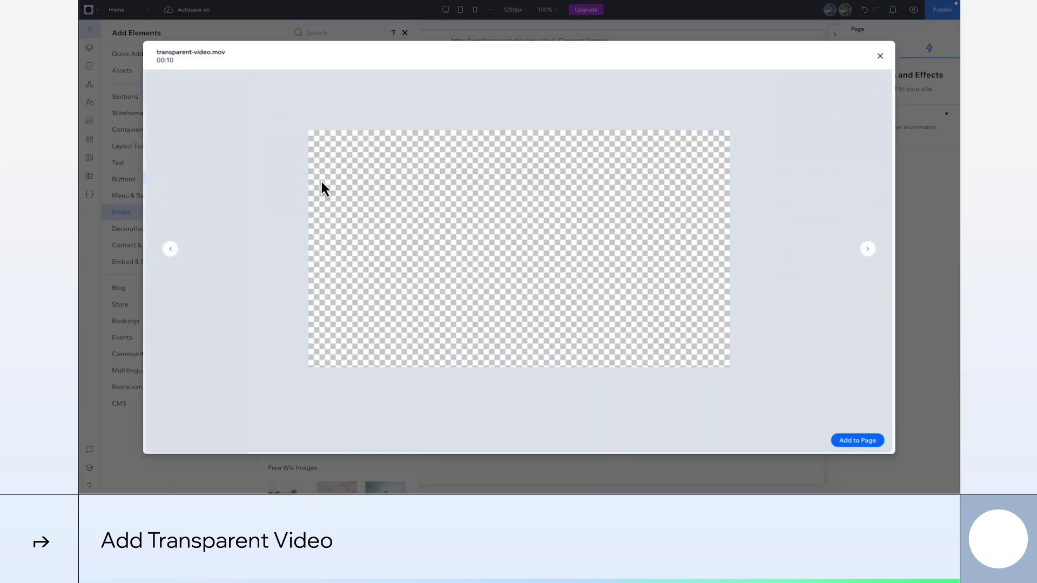
{"action": "left_click", "coordinate": [860, 443]}
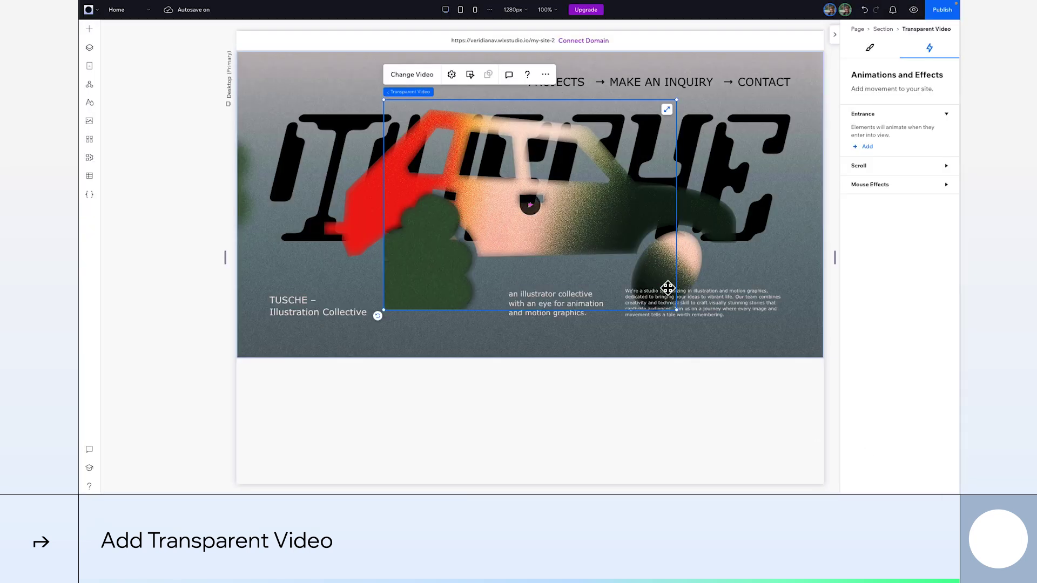
- With advanced sizing on, set the transparent video's width and height to 150%
{"action": "left_click", "coordinate": [870, 48]}
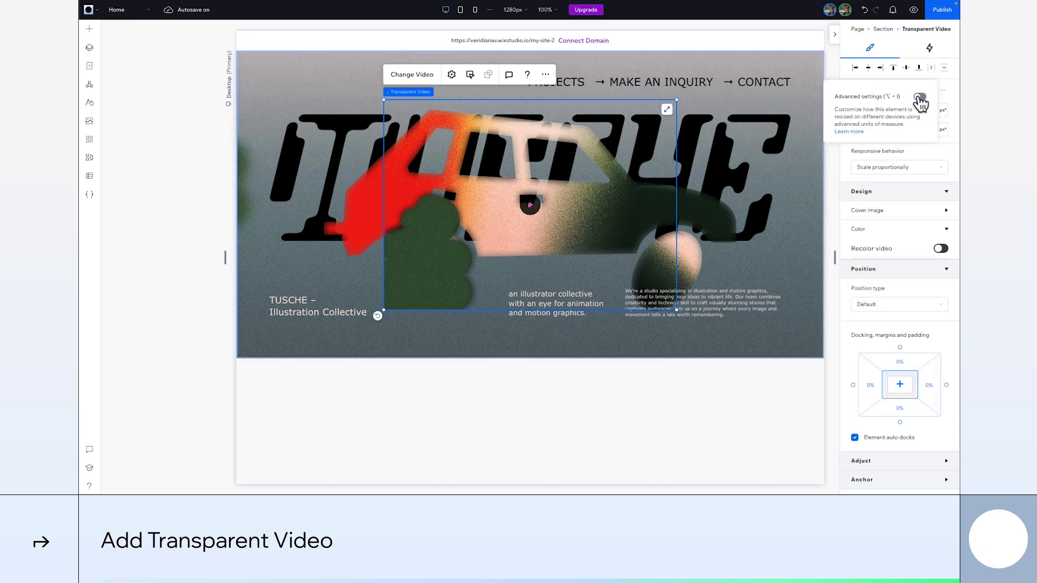
{"action": "left_click", "coordinate": [919, 98]}
{"action": "left_click", "coordinate": [878, 112]}
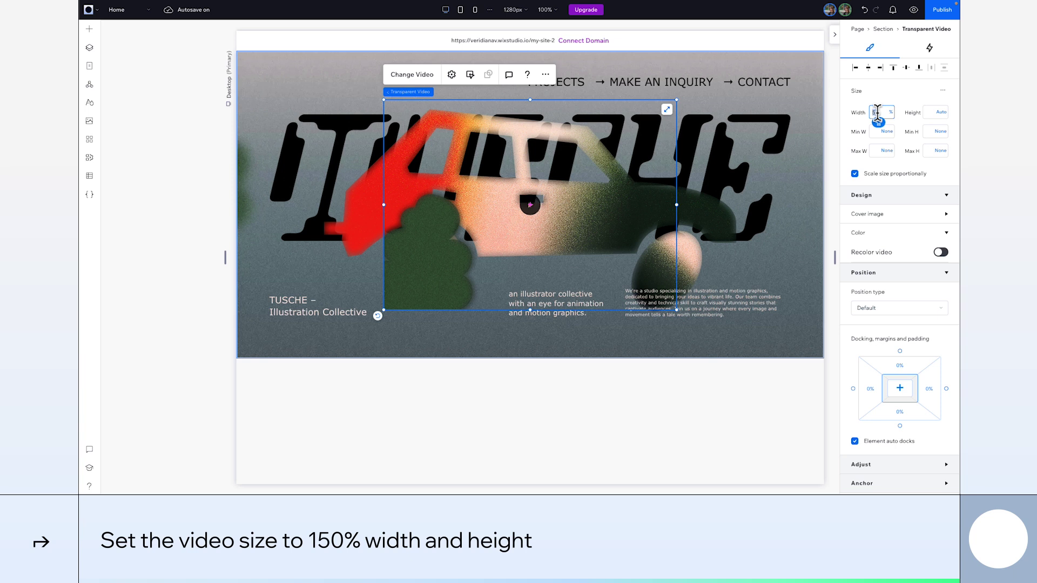
{"action": "type", "text": "150"}
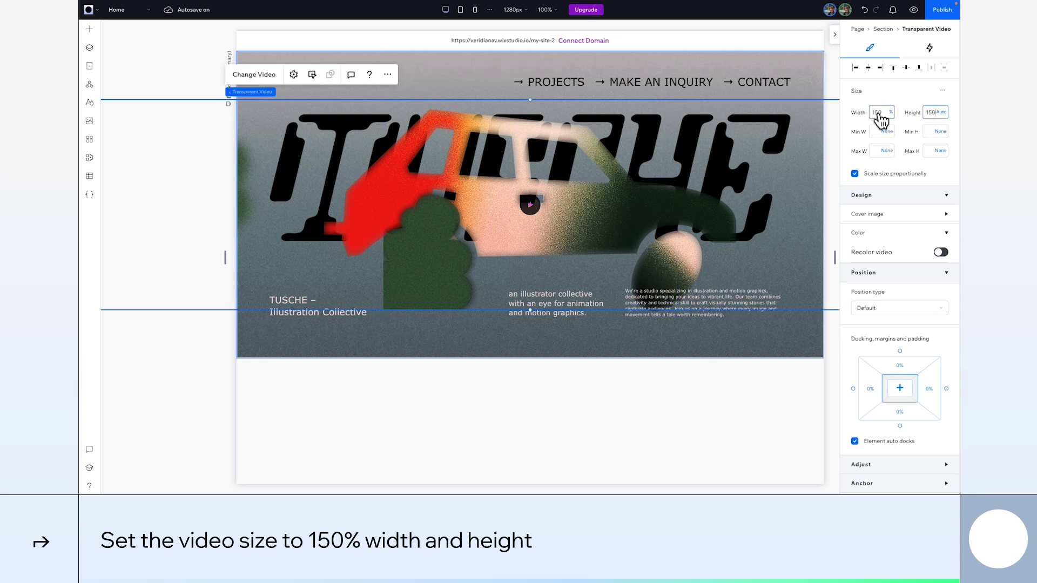
{"action": "type", "text": "%"}
{"action": "key", "text": "Return"}
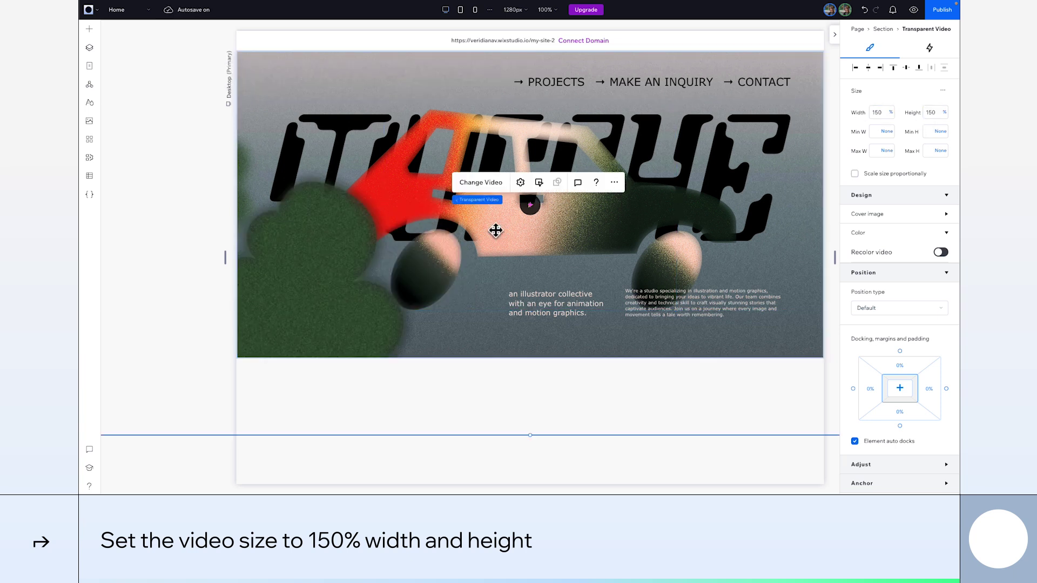
{"action": "left_click", "coordinate": [883, 29]}
- Set pointer.png from the site files as the page's custom cursor
{"action": "left_click", "coordinate": [858, 28]}
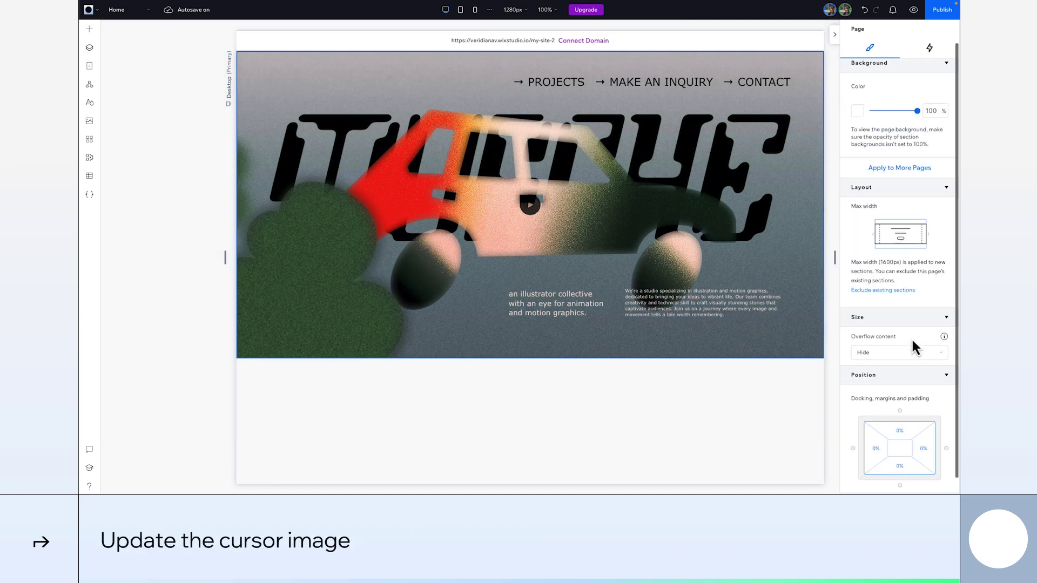
{"action": "scroll", "coordinate": [891, 378], "scroll_direction": "down", "scroll_amount": 2}
{"action": "scroll", "coordinate": [864, 491], "scroll_direction": "down", "scroll_amount": 1}
{"action": "left_click", "coordinate": [889, 457]}
{"action": "left_click", "coordinate": [686, 176]}
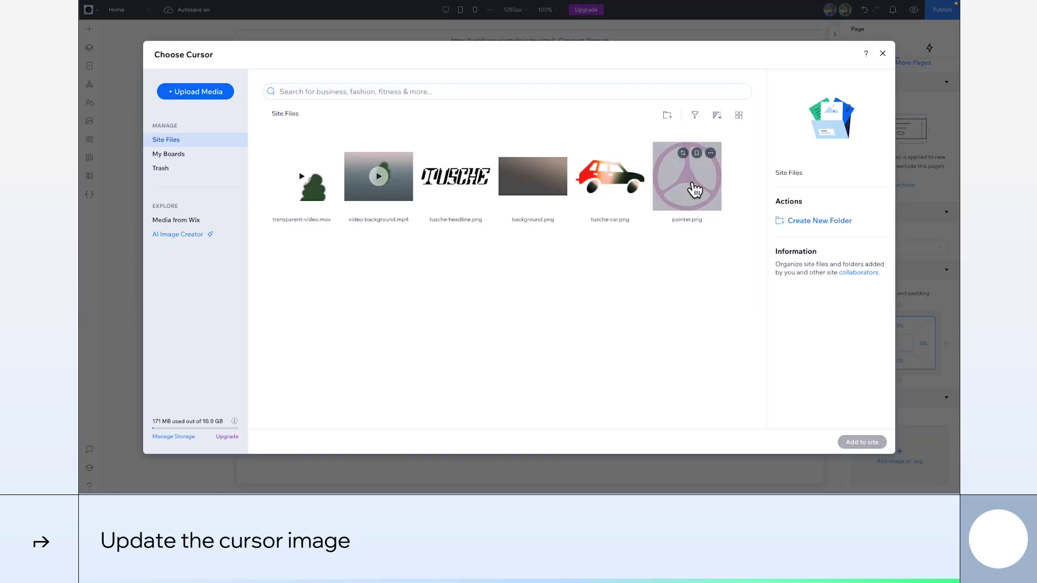
{"action": "left_click", "coordinate": [867, 442]}
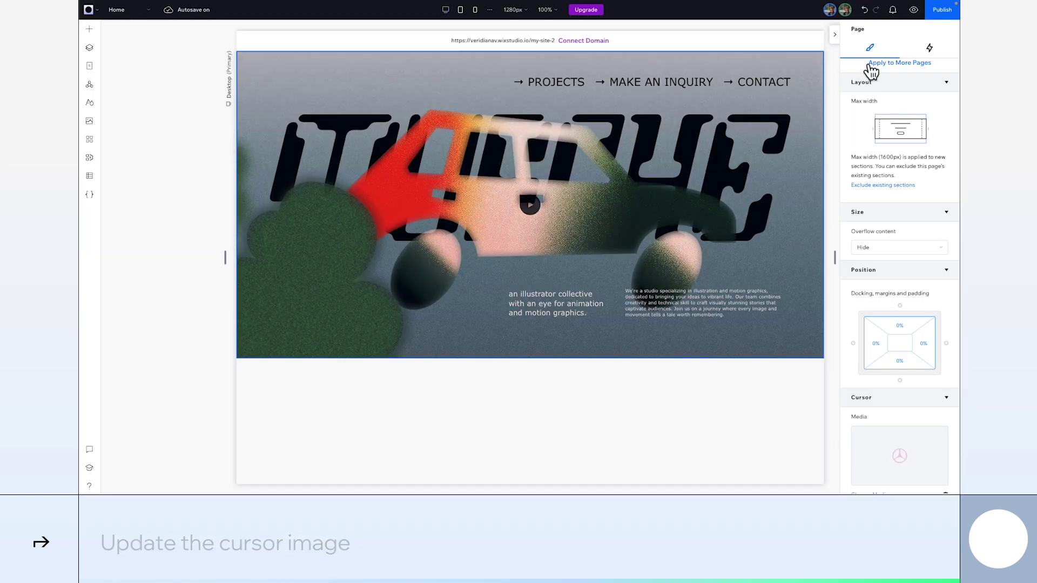